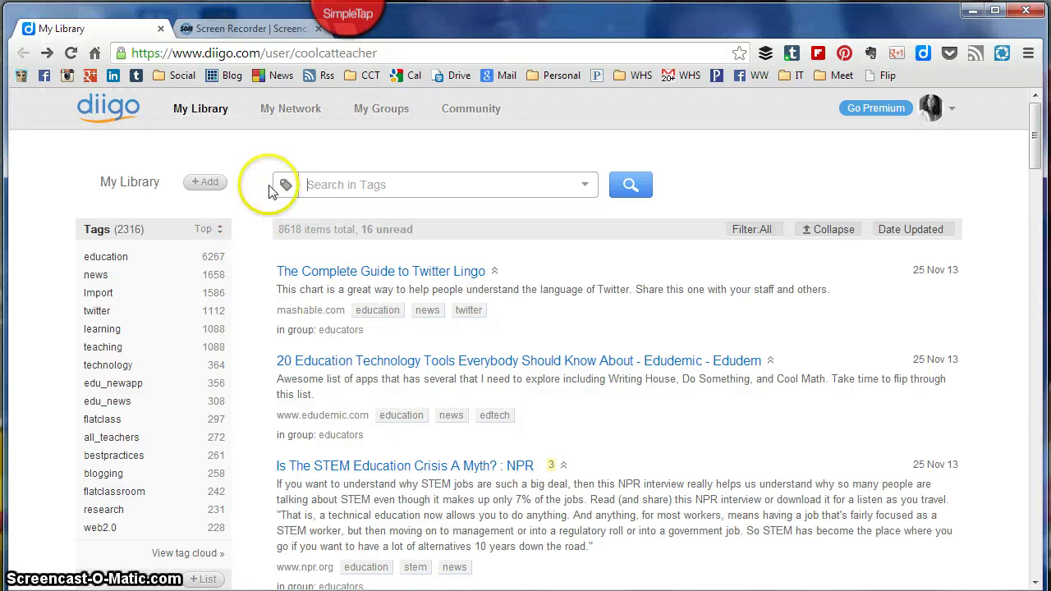
Step: Run a library tag search for 'twitter', listing its 1112 tagged bookmarks
{"action": "left_click", "coordinate": [284, 185]}
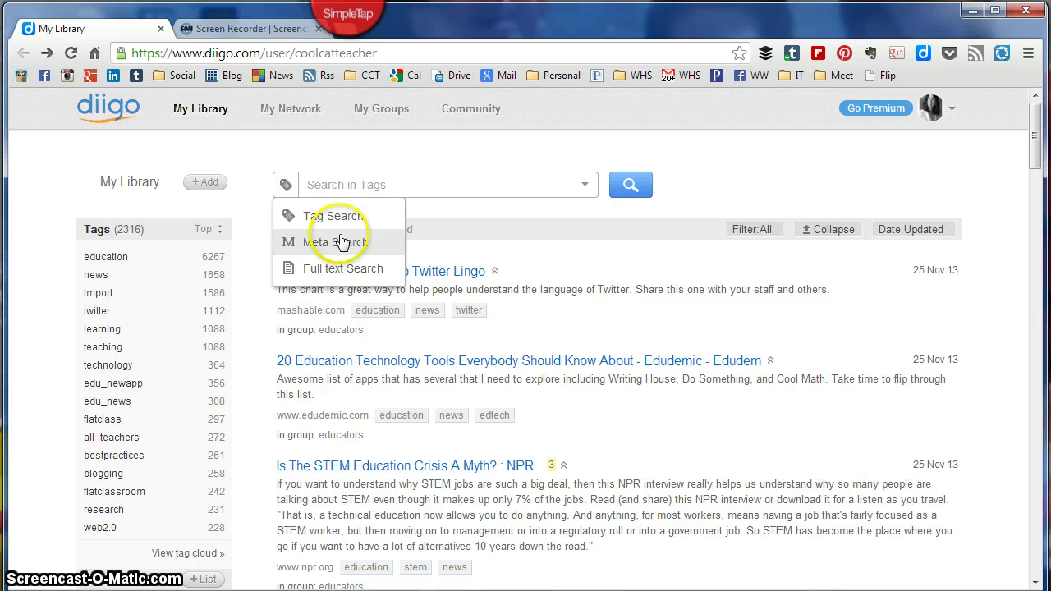
{"action": "left_click", "coordinate": [326, 213]}
{"action": "left_click", "coordinate": [338, 189]}
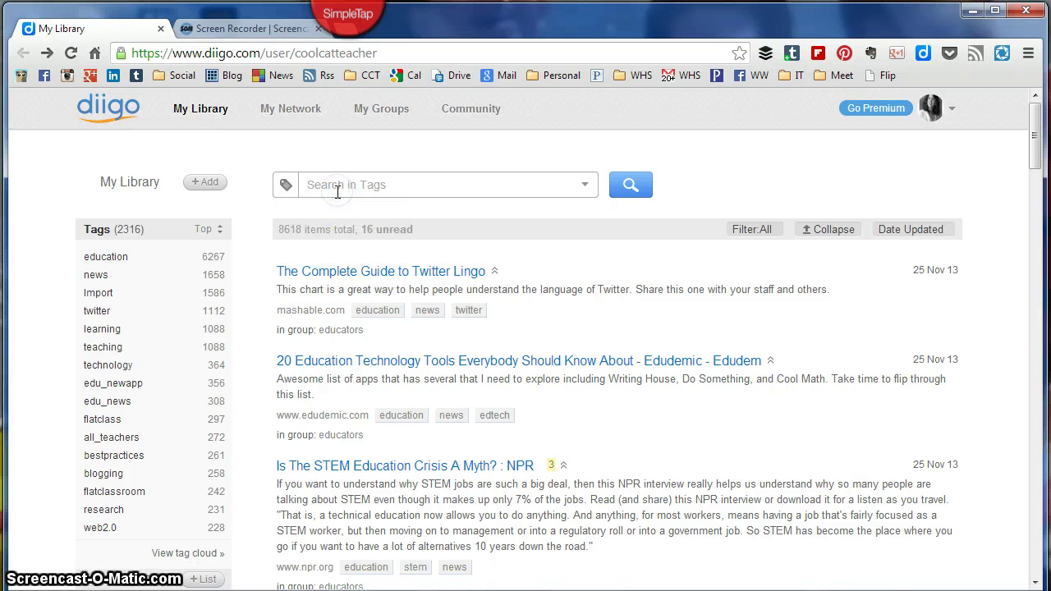
{"action": "type", "text": "twitter"}
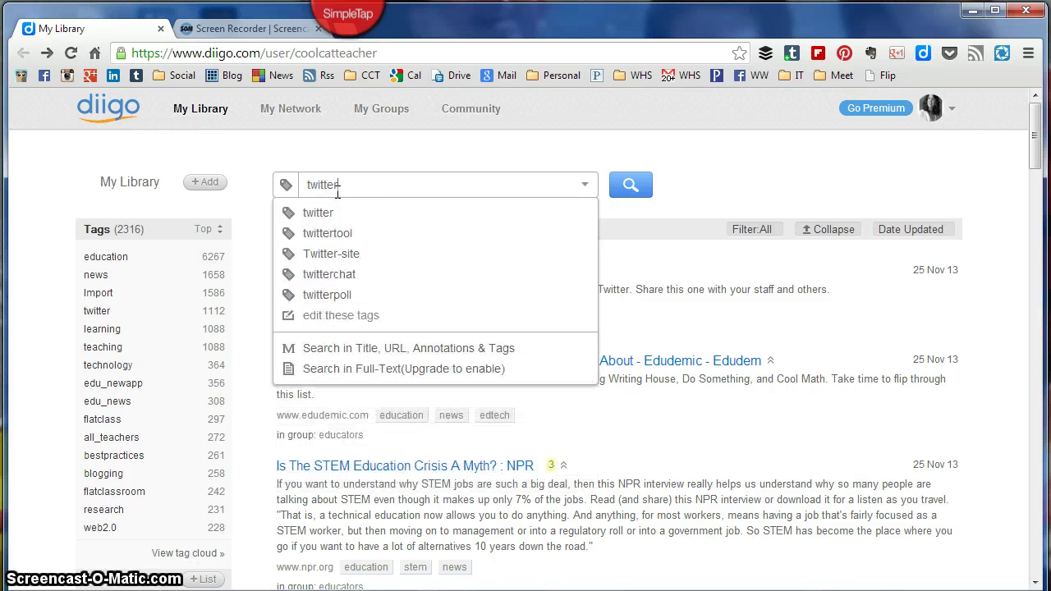
{"action": "key", "text": "Return"}
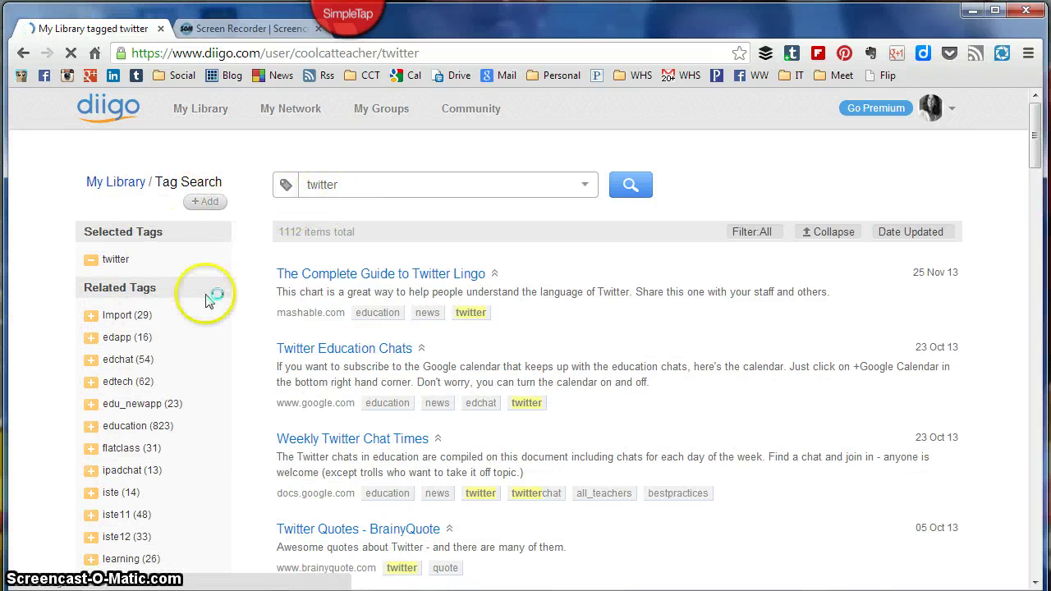
{"action": "scroll", "coordinate": [244, 316], "scroll_direction": "down", "scroll_amount": 3}
{"action": "scroll", "coordinate": [244, 321], "scroll_direction": "up", "scroll_amount": 3}
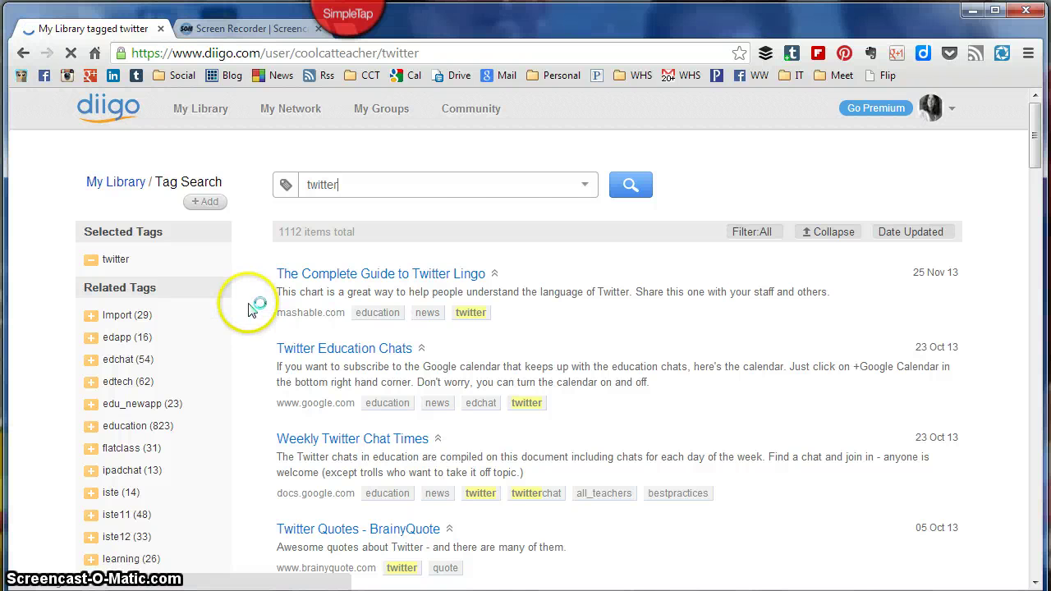
{"action": "scroll", "coordinate": [250, 312], "scroll_direction": "down", "scroll_amount": 1}
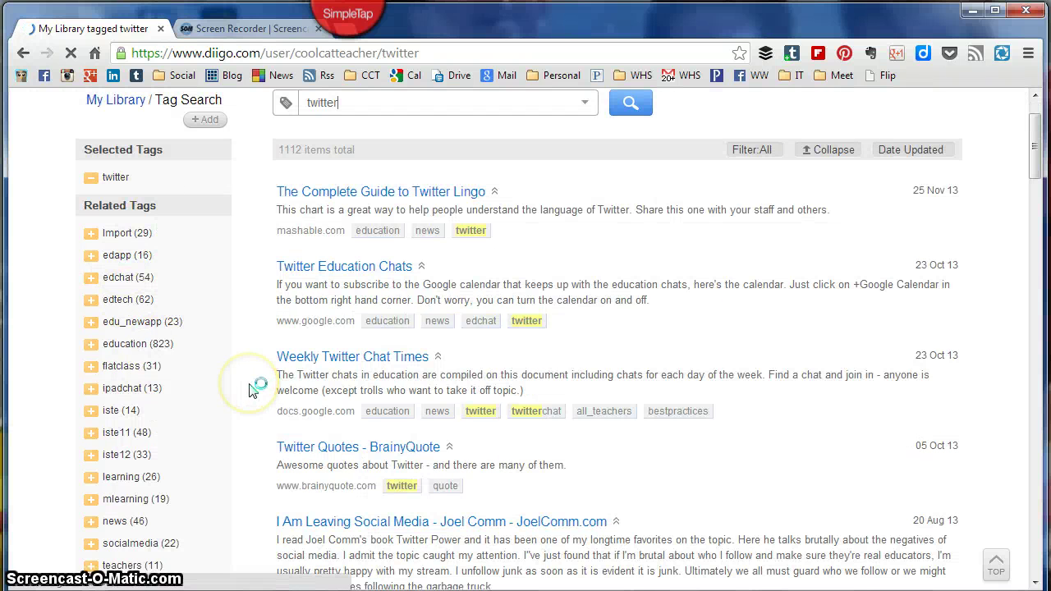
{"action": "scroll", "coordinate": [238, 381], "scroll_direction": "down", "scroll_amount": 5}
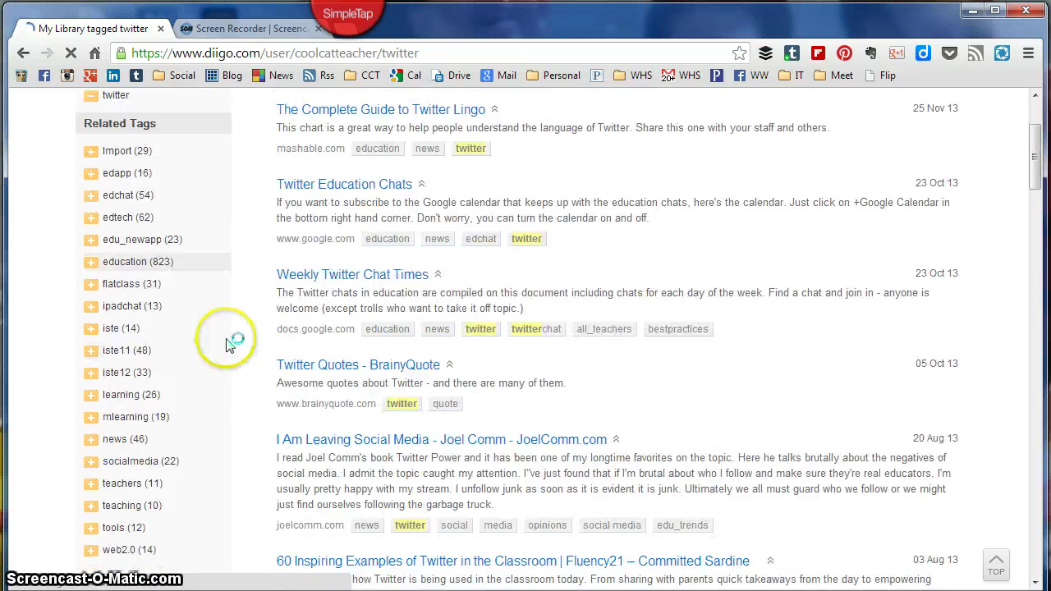
{"action": "scroll", "coordinate": [218, 378], "scroll_direction": "up", "scroll_amount": 3}
{"action": "scroll", "coordinate": [215, 385], "scroll_direction": "up", "scroll_amount": 1}
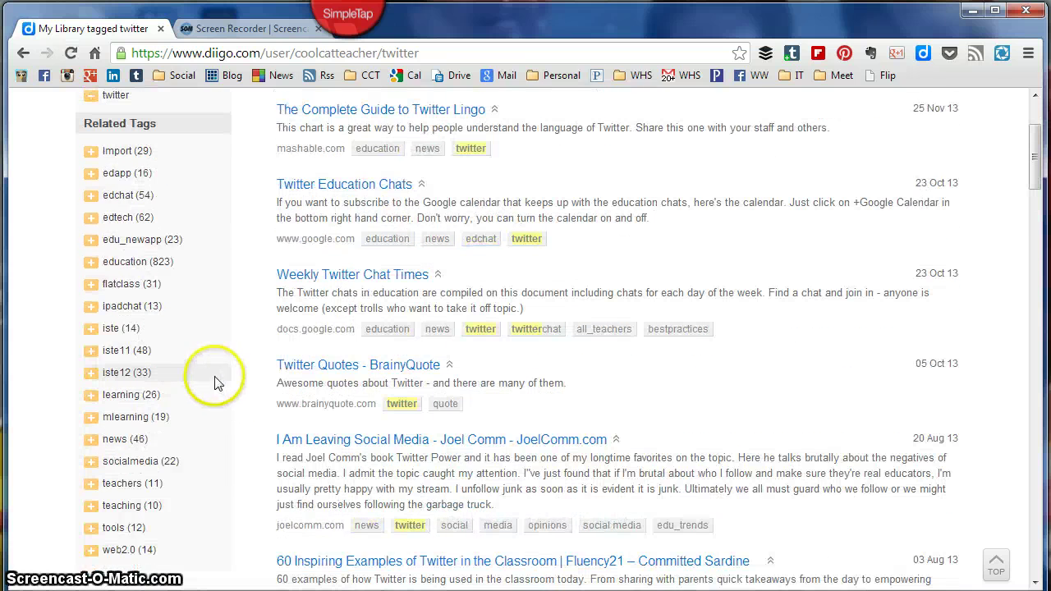
{"action": "scroll", "coordinate": [223, 228], "scroll_direction": "up", "scroll_amount": 1}
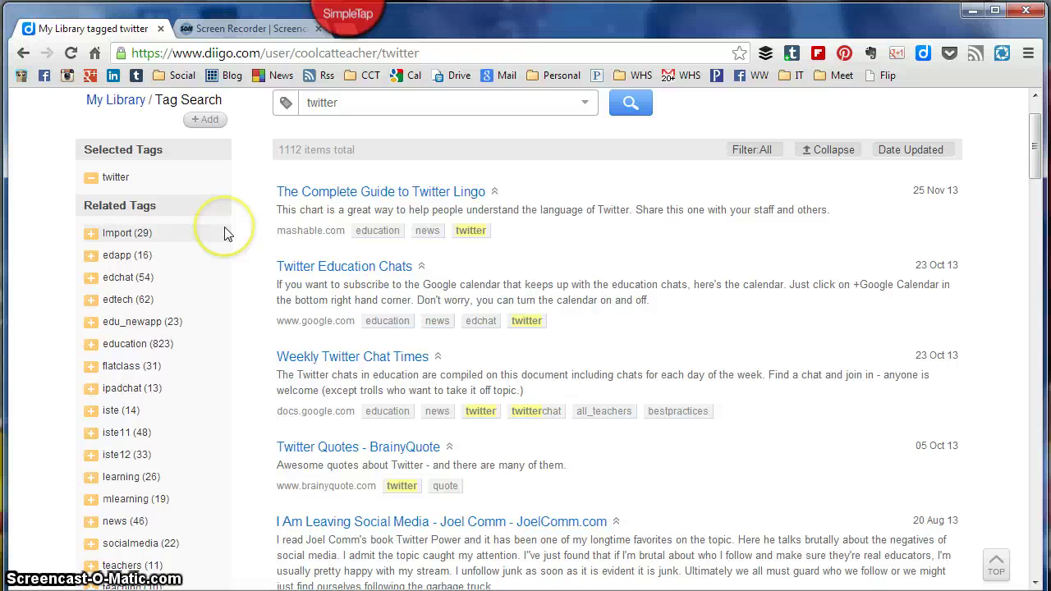
{"action": "scroll", "coordinate": [247, 247], "scroll_direction": "up", "scroll_amount": 1}
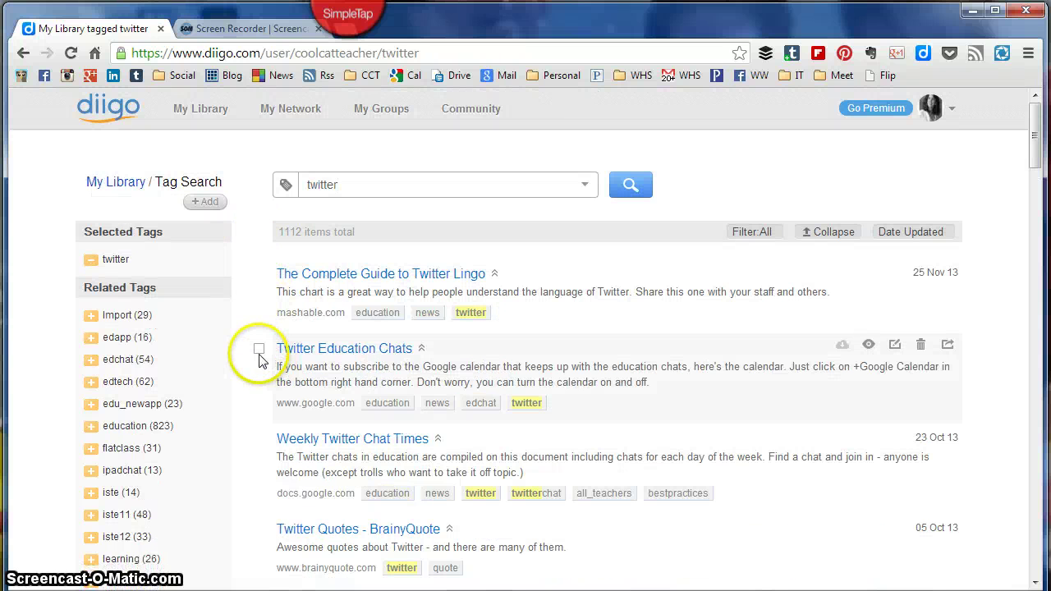
Step: Select all twitter results and add them to a newly created list 'Super Twitter Info'
{"action": "left_click", "coordinate": [259, 275]}
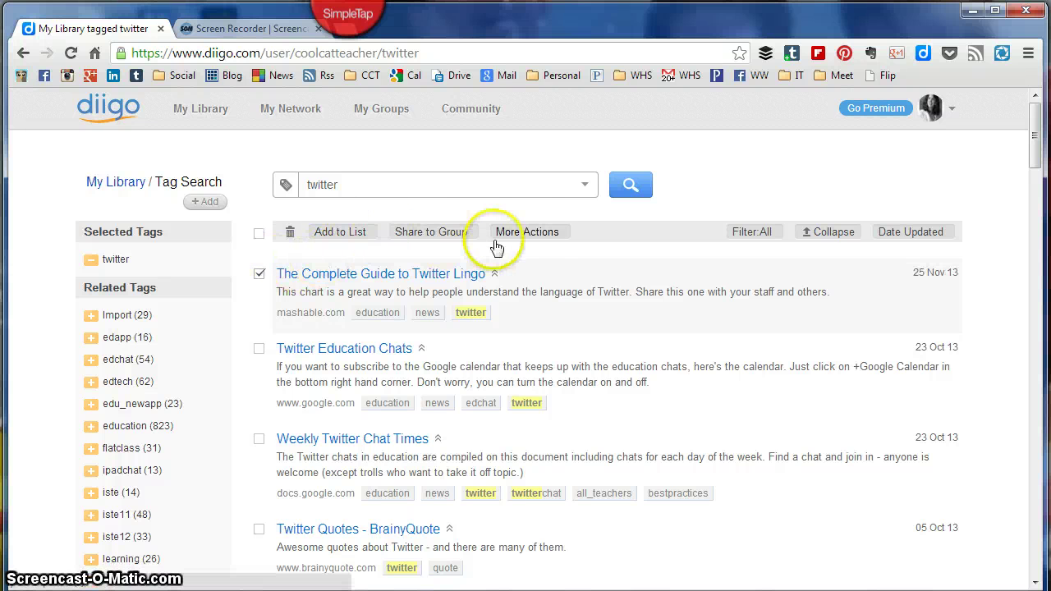
{"action": "left_click", "coordinate": [259, 234]}
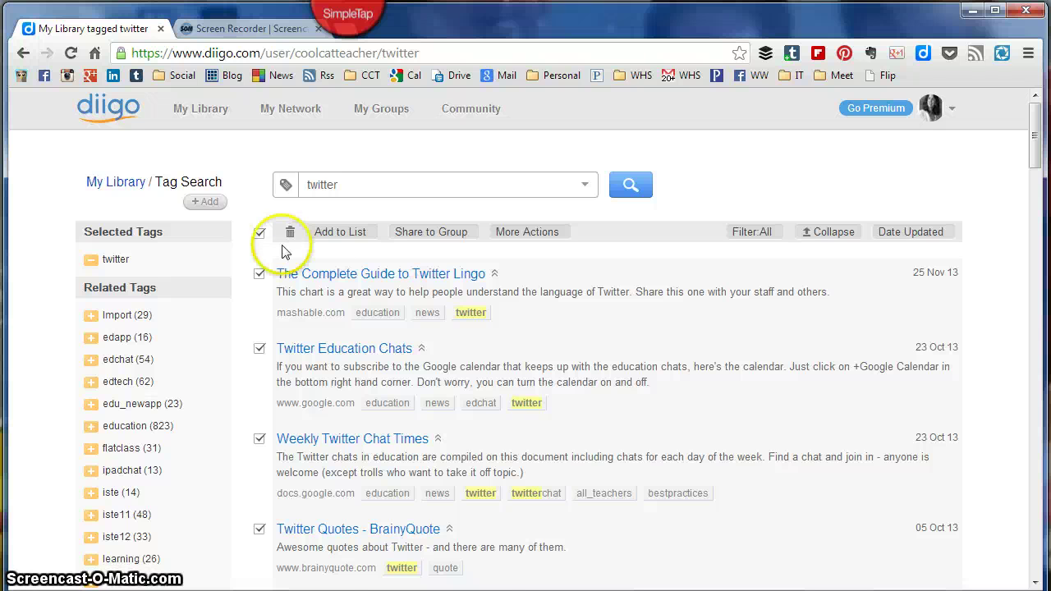
{"action": "left_click", "coordinate": [335, 231]}
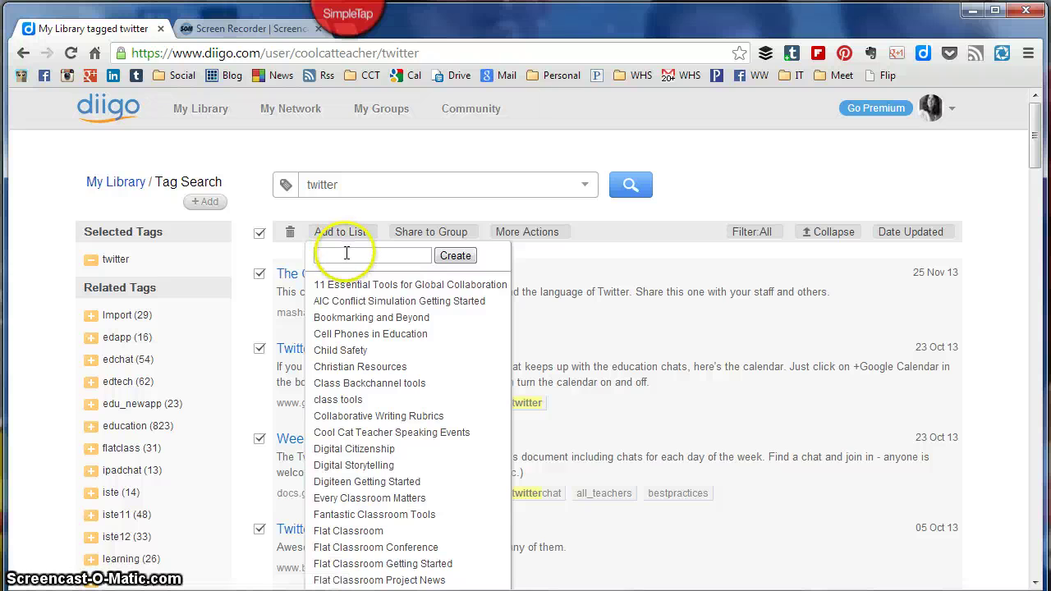
{"action": "left_click", "coordinate": [347, 255]}
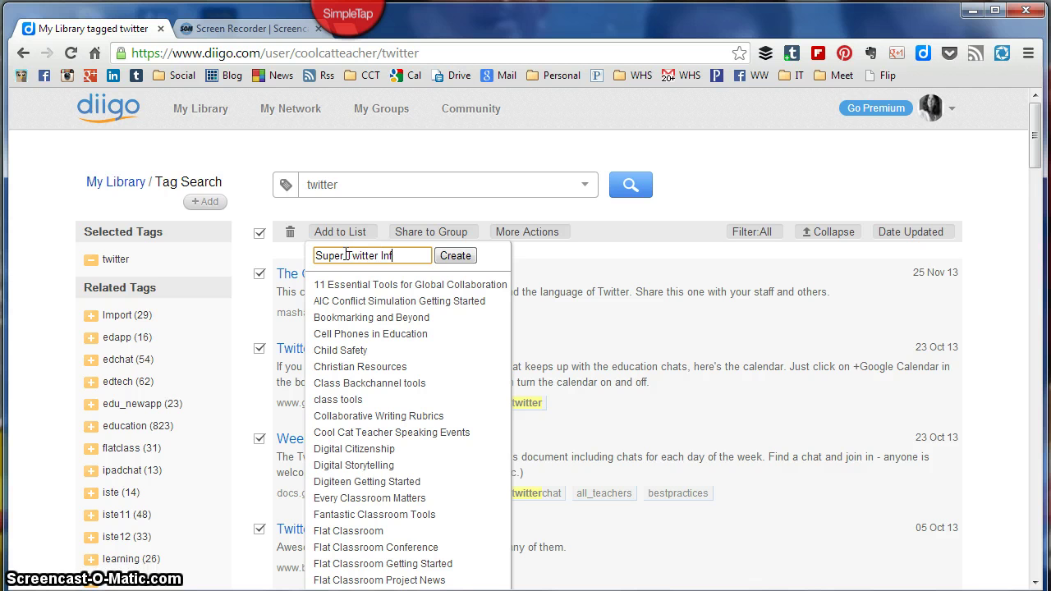
{"action": "left_click", "coordinate": [456, 255]}
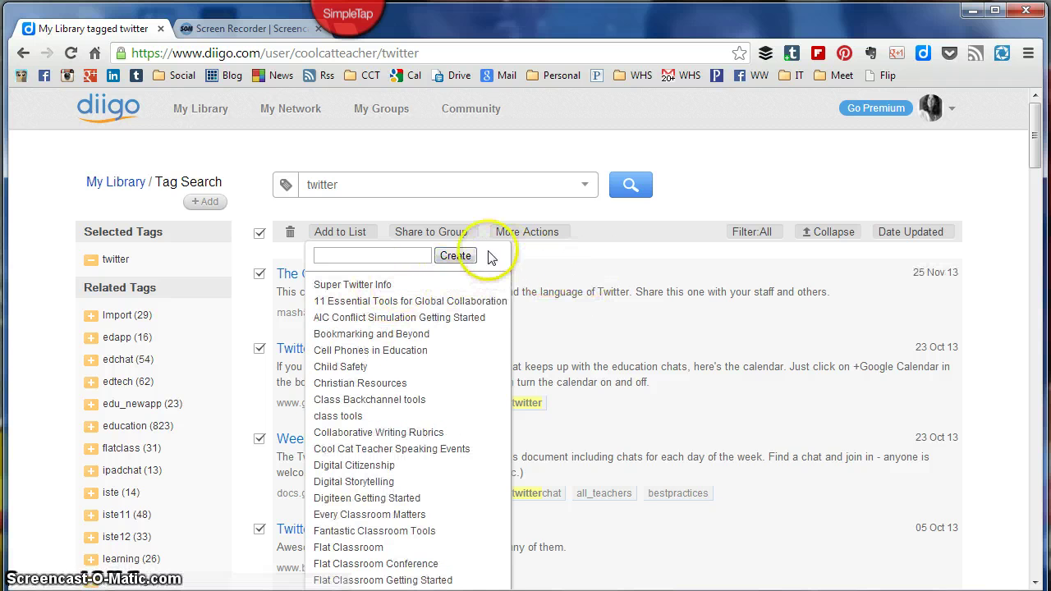
{"action": "left_click", "coordinate": [360, 285]}
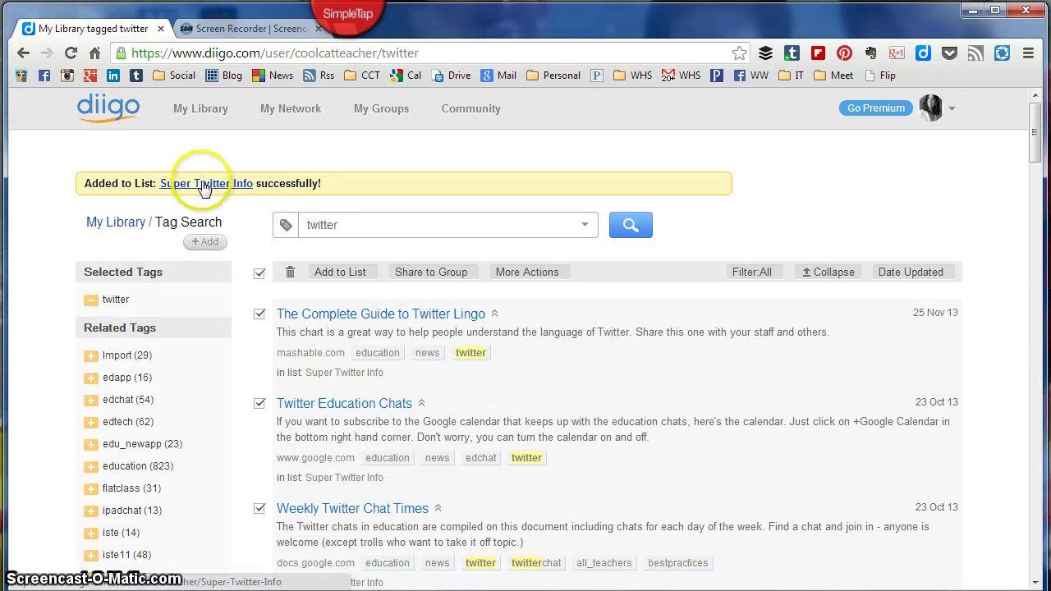
{"action": "left_click", "coordinate": [444, 275]}
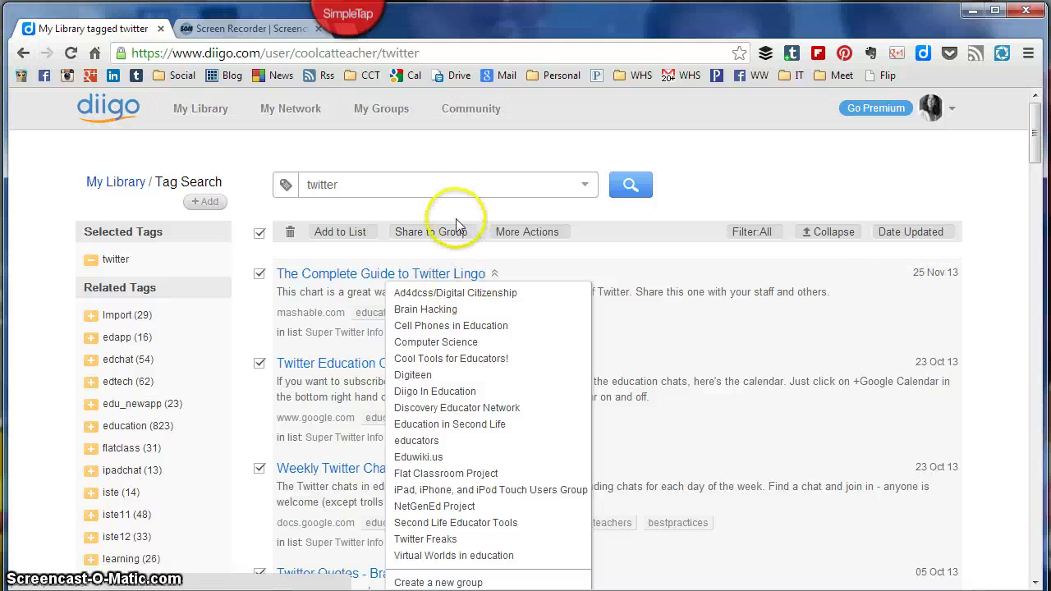
Step: Bring up the More Actions menu for the selected twitter bookmarks
{"action": "left_click", "coordinate": [549, 233]}
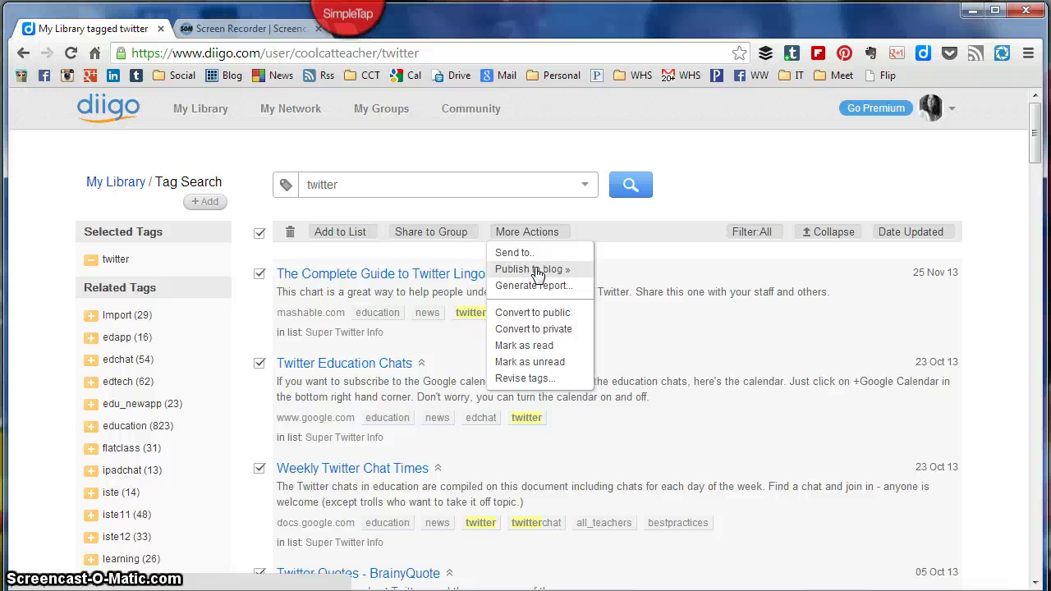
Step: Generate a report of the selected bookmarks' titles, links and notes, scroll through it, then close it
{"action": "left_click", "coordinate": [533, 285]}
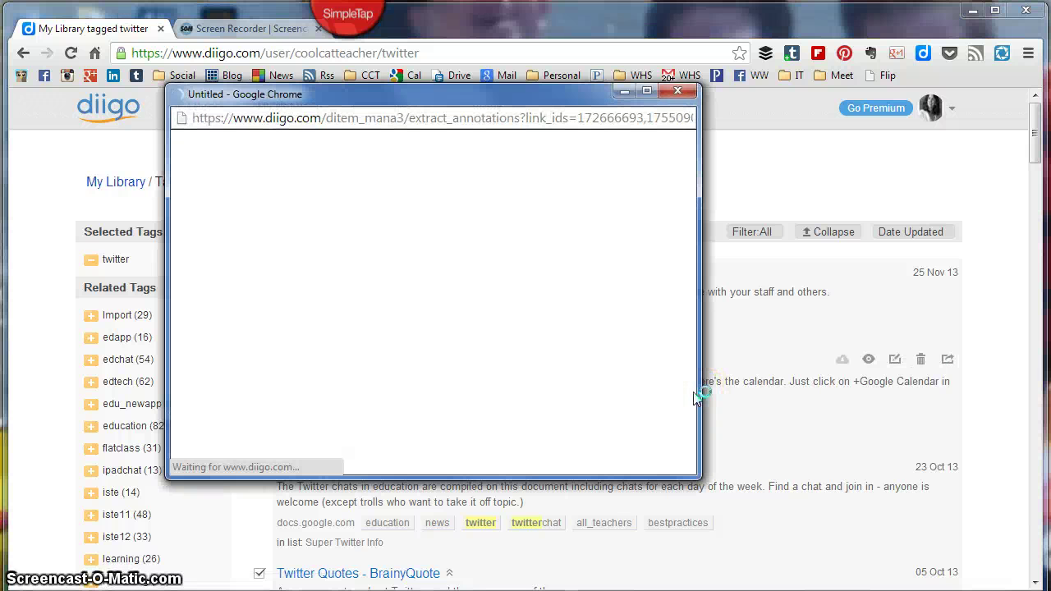
{"action": "left_click", "coordinate": [682, 393]}
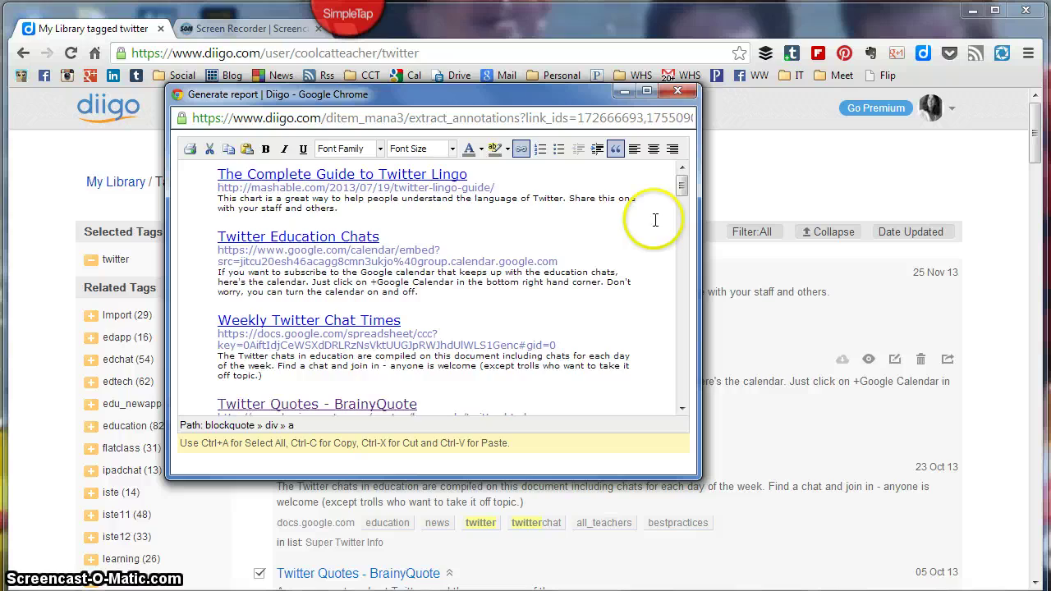
{"action": "left_click_drag", "start_coordinate": [683, 186], "coordinate": [674, 163]}
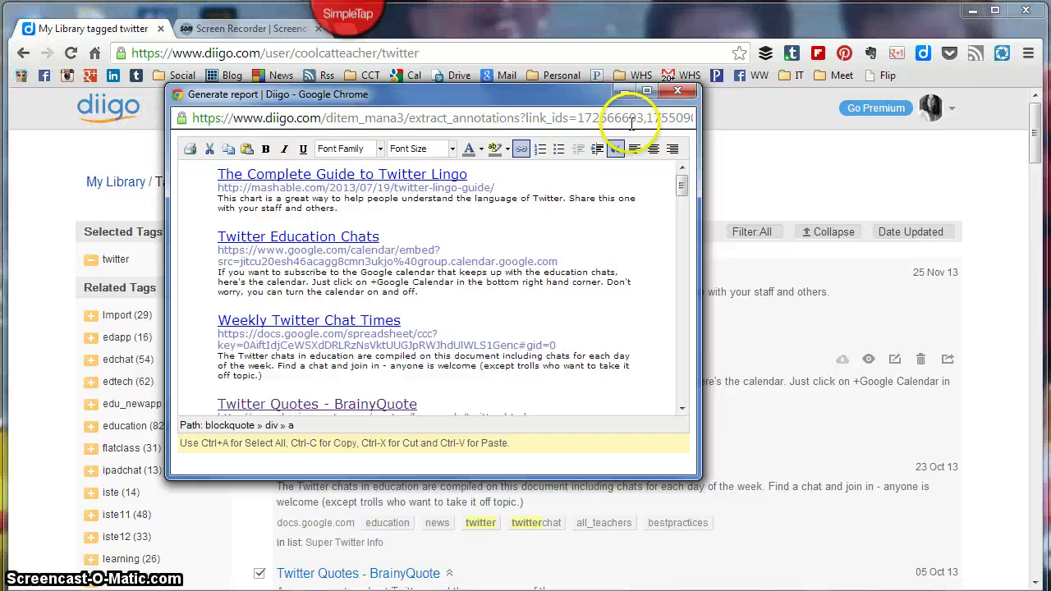
{"action": "left_click", "coordinate": [676, 90]}
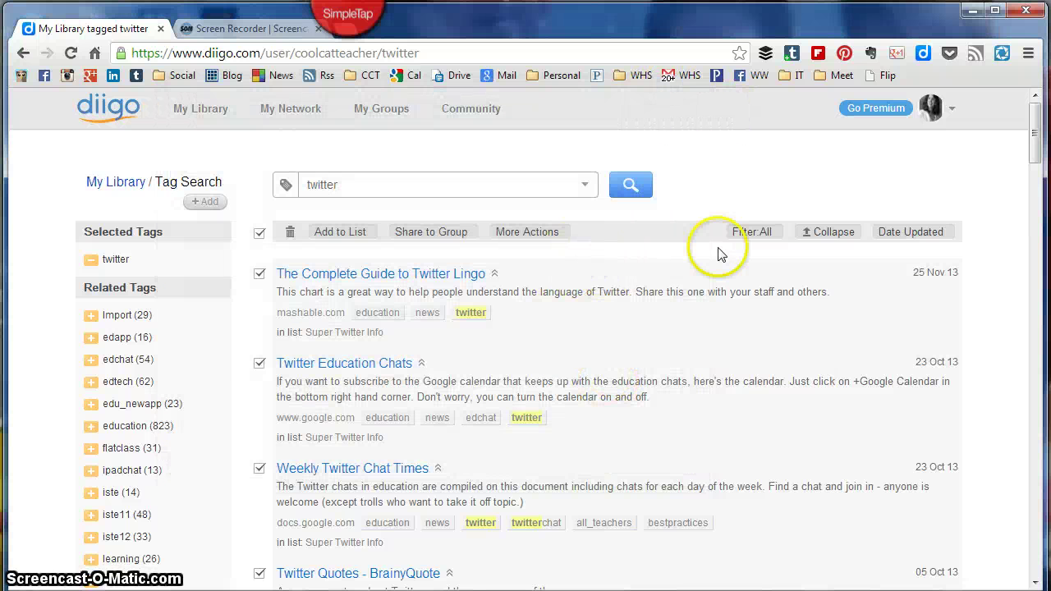
{"action": "left_click", "coordinate": [563, 232]}
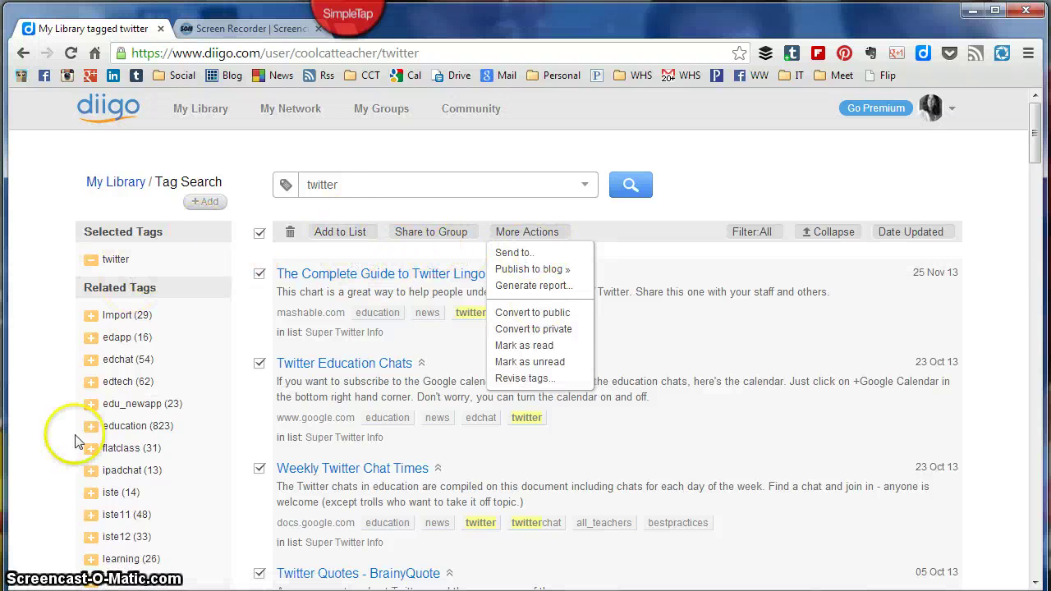
{"action": "left_click", "coordinate": [936, 110]}
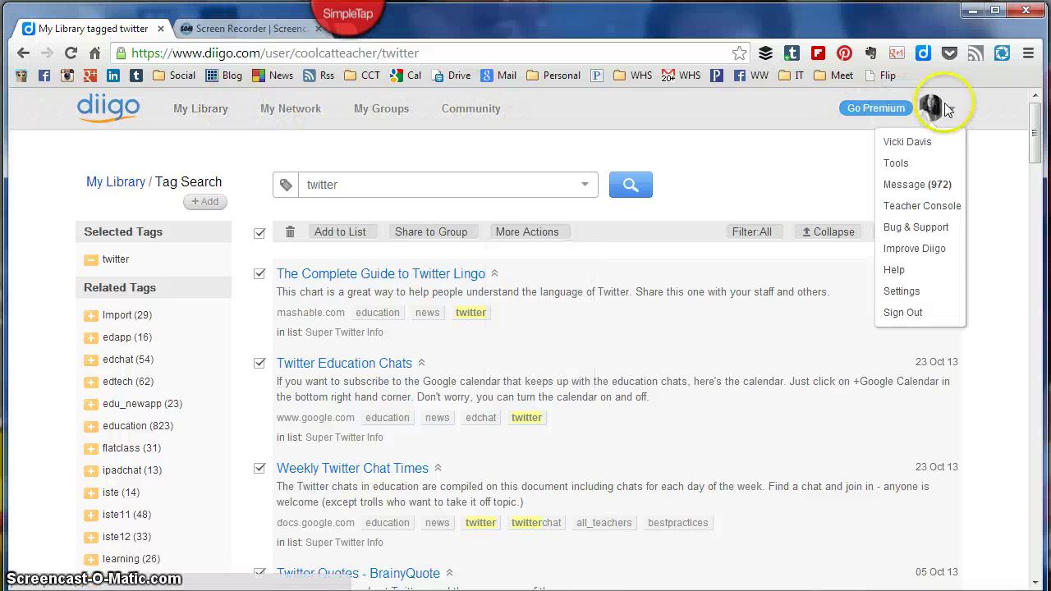
{"action": "left_click", "coordinate": [212, 112]}
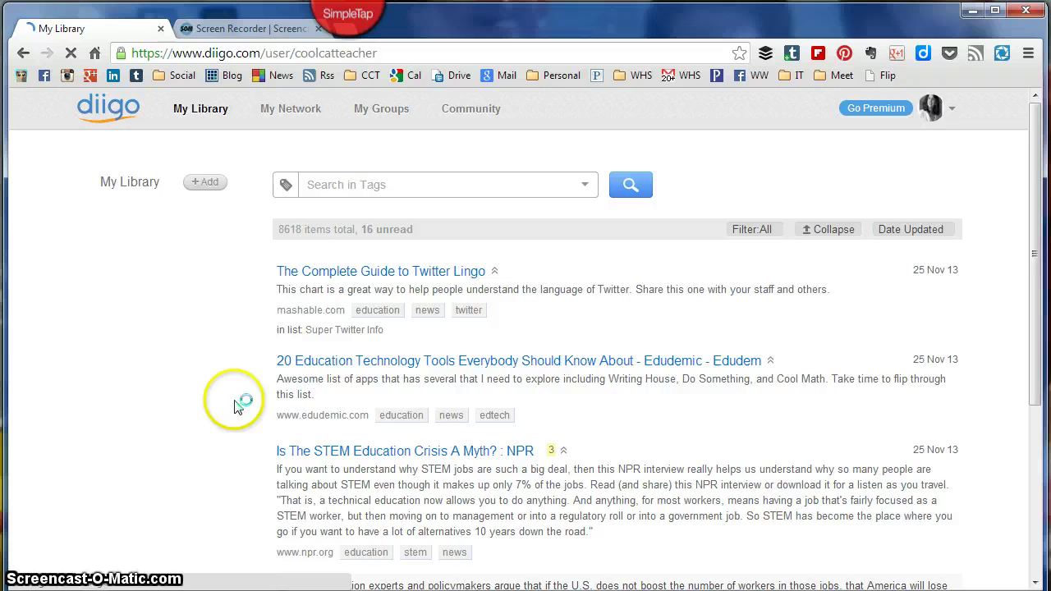
{"action": "scroll", "coordinate": [242, 411], "scroll_direction": "down", "scroll_amount": 9}
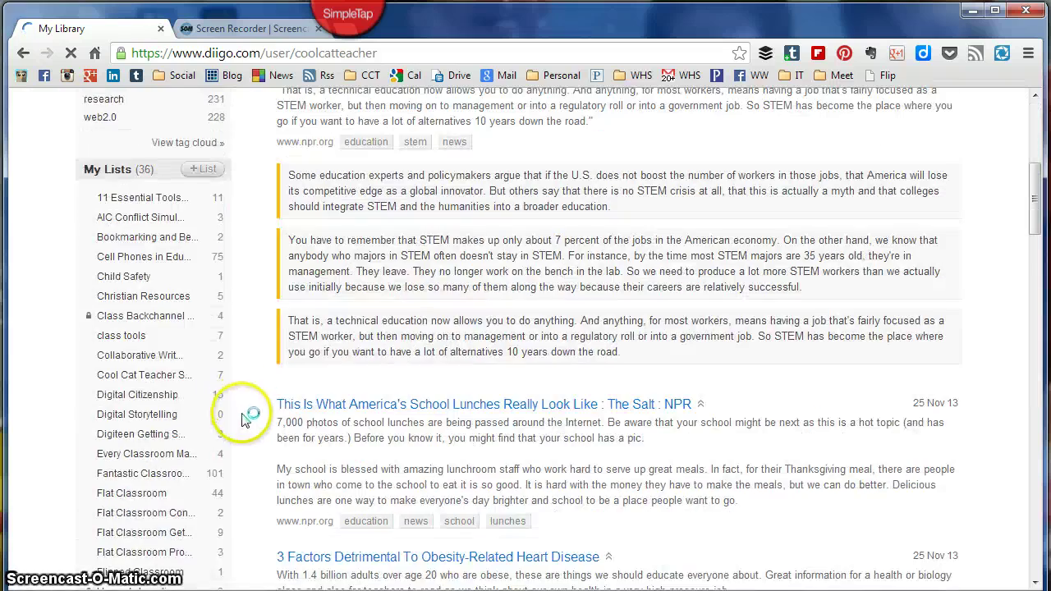
{"action": "scroll", "coordinate": [242, 421], "scroll_direction": "up", "scroll_amount": 7}
{"action": "scroll", "coordinate": [242, 422], "scroll_direction": "down", "scroll_amount": 5}
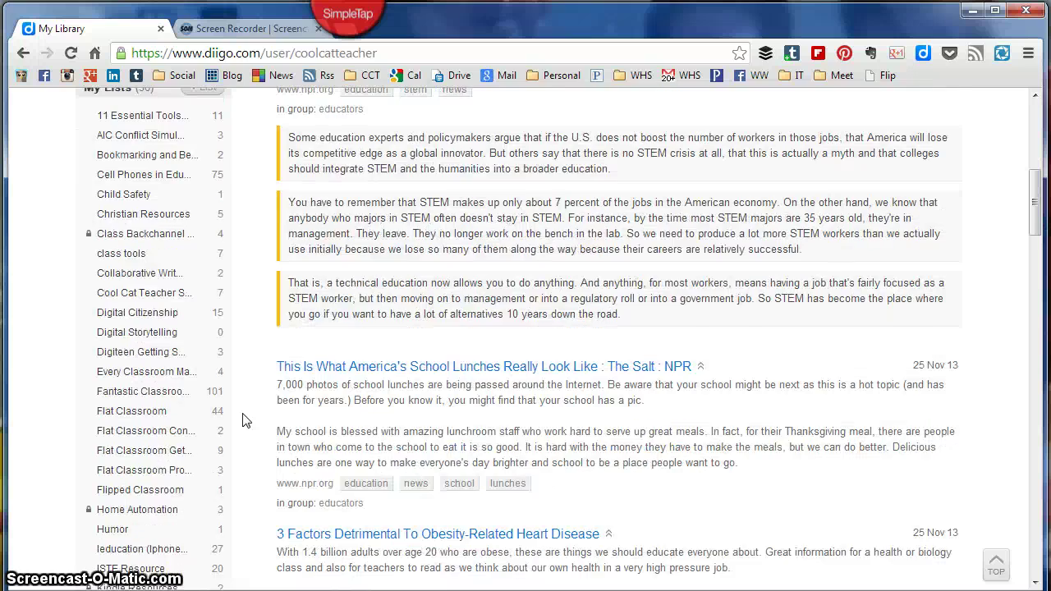
{"action": "scroll", "coordinate": [243, 421], "scroll_direction": "down", "scroll_amount": 4}
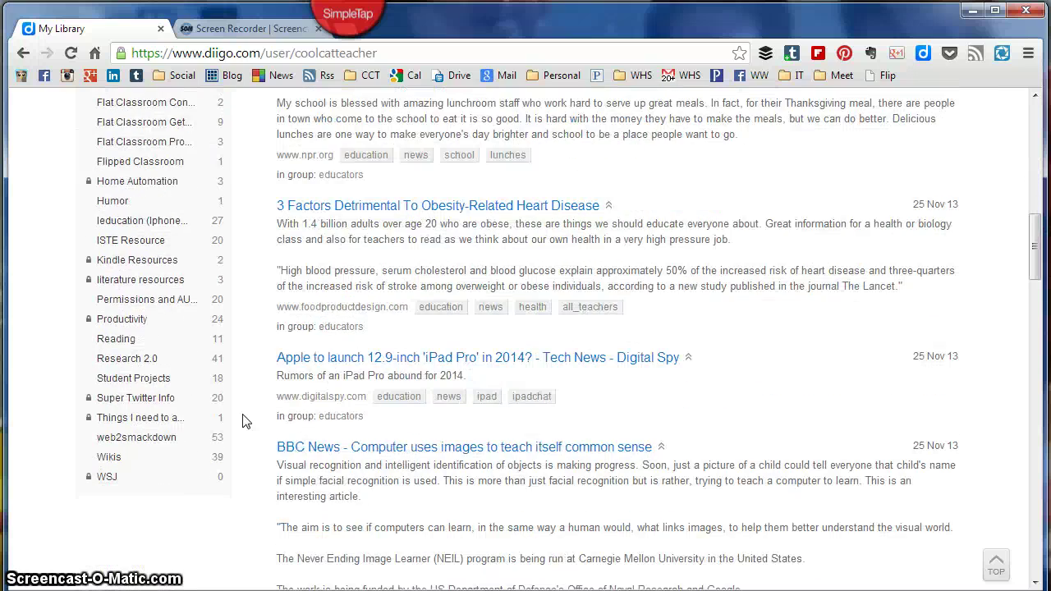
{"action": "scroll", "coordinate": [242, 422], "scroll_direction": "up", "scroll_amount": 1}
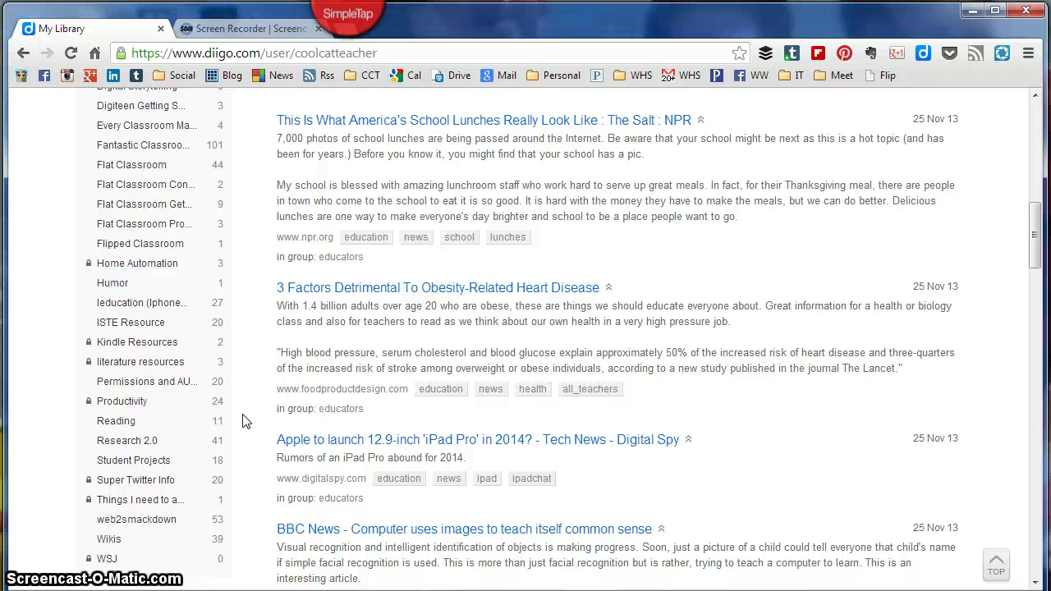
Step: Open the Super Twitter Info list and scroll through its 20 twitter bookmarks
{"action": "left_click", "coordinate": [123, 481]}
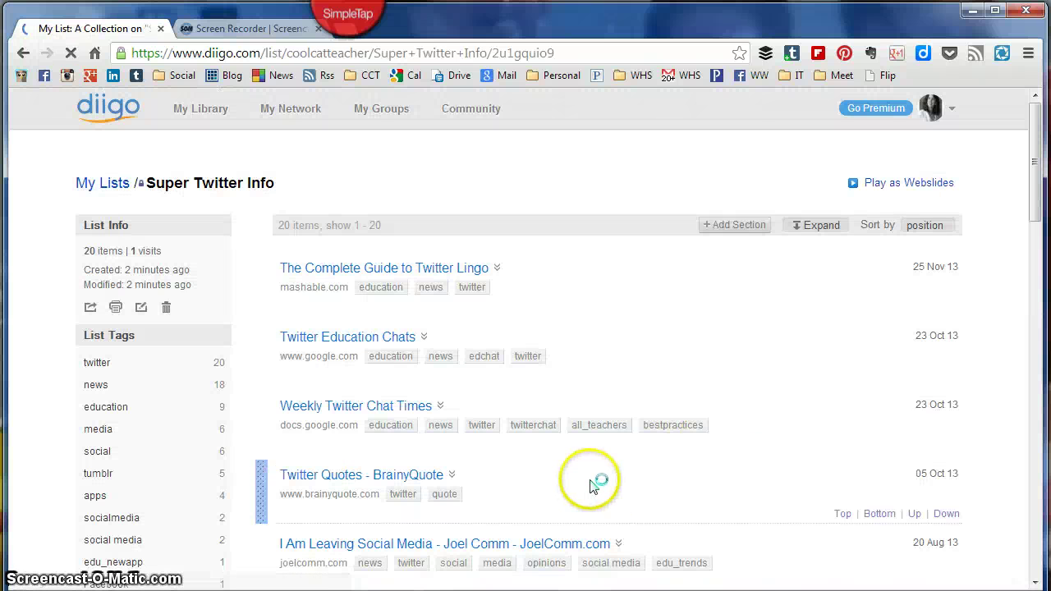
{"action": "scroll", "coordinate": [590, 484], "scroll_direction": "down", "scroll_amount": 5}
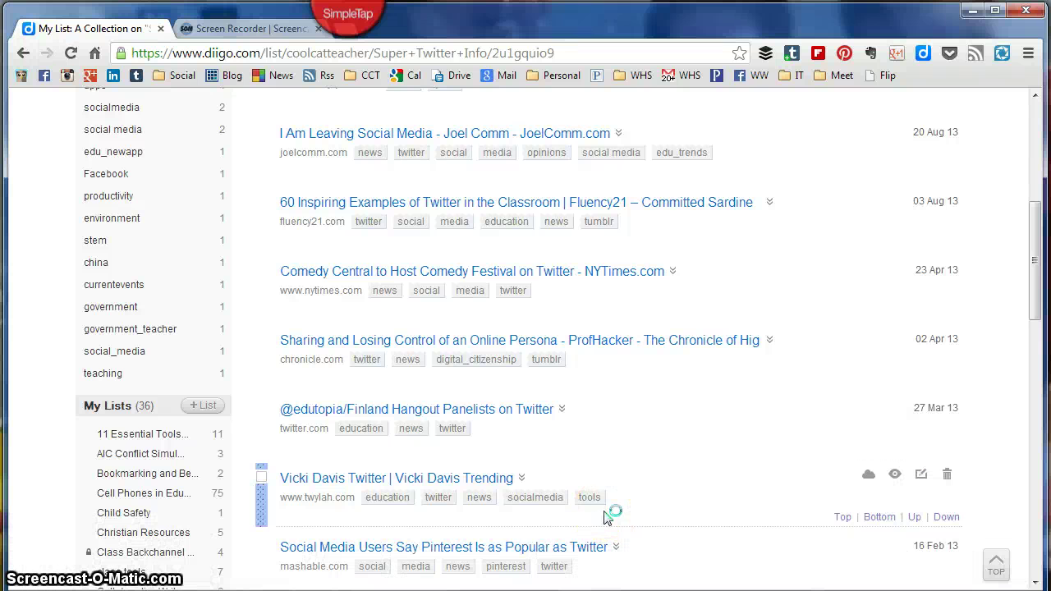
{"action": "scroll", "coordinate": [604, 515], "scroll_direction": "down", "scroll_amount": 2}
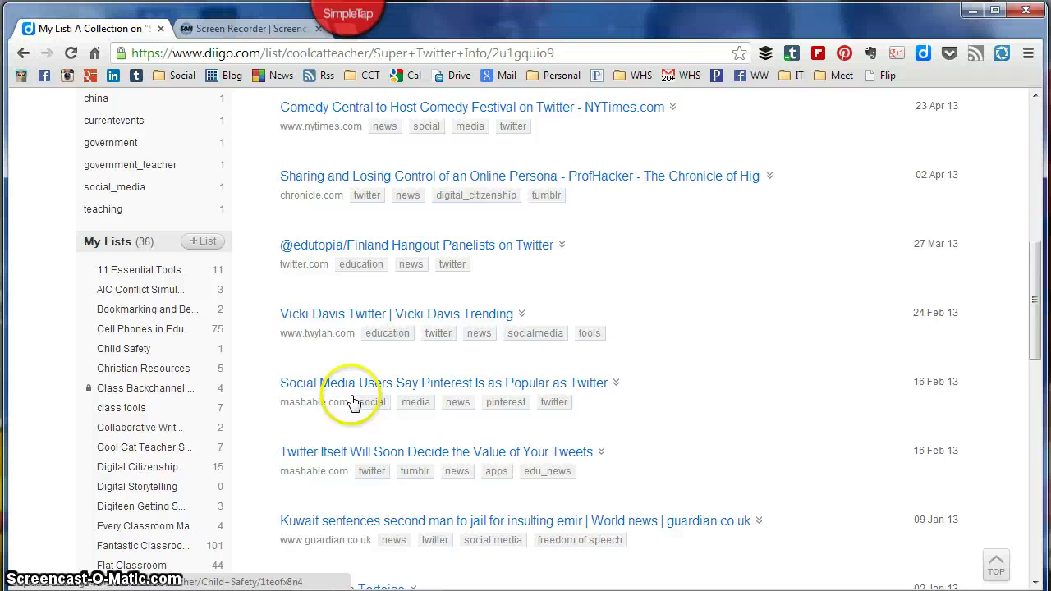
{"action": "scroll", "coordinate": [526, 469], "scroll_direction": "down", "scroll_amount": 1}
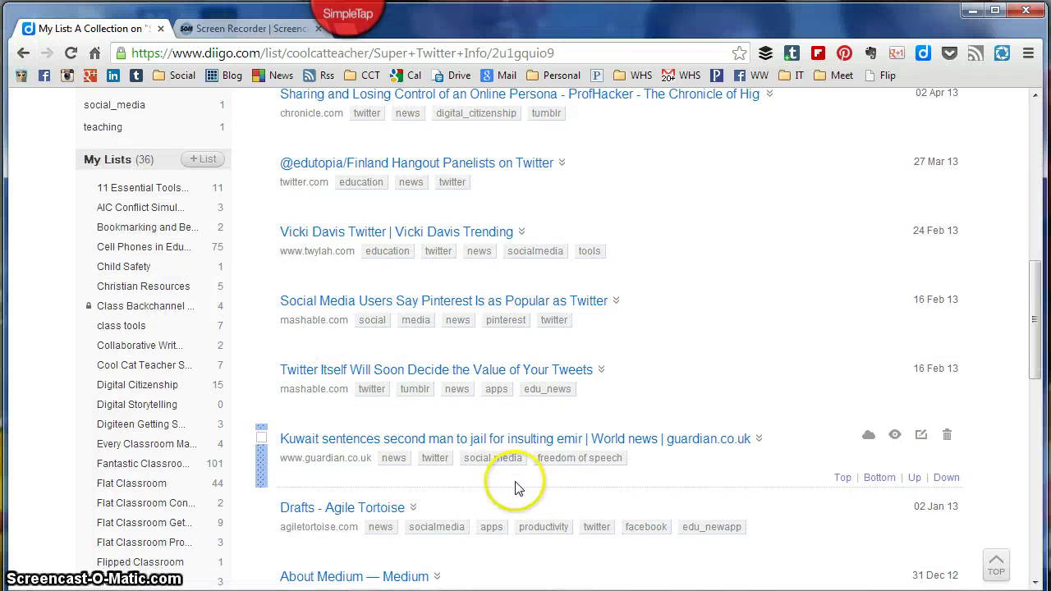
{"action": "scroll", "coordinate": [517, 484], "scroll_direction": "down", "scroll_amount": 4}
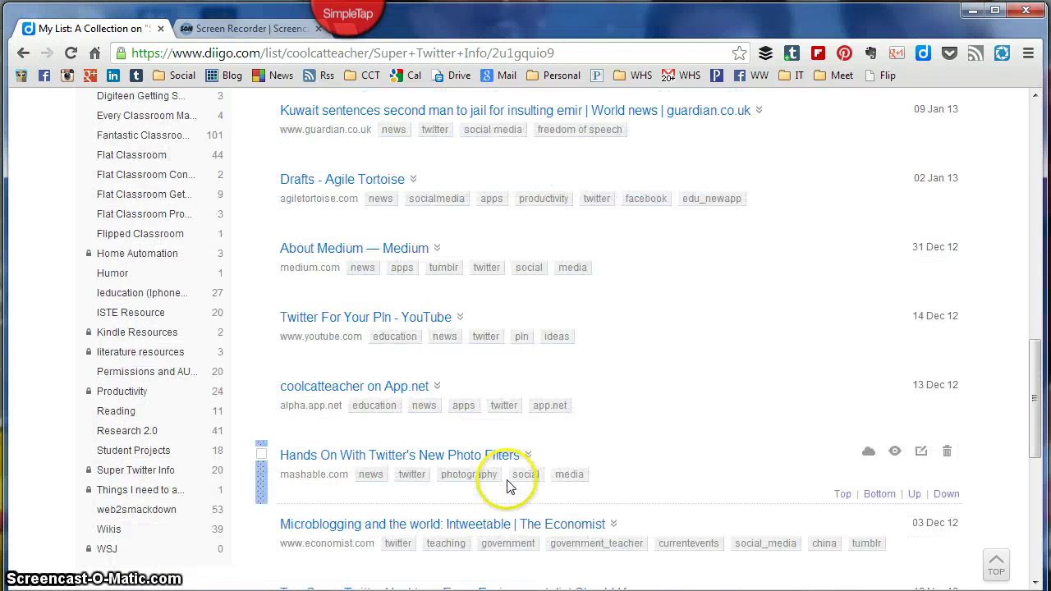
Step: Open the Research 2.0 list, scroll through its bookmarks, and play it as WebSlides
{"action": "left_click", "coordinate": [118, 431]}
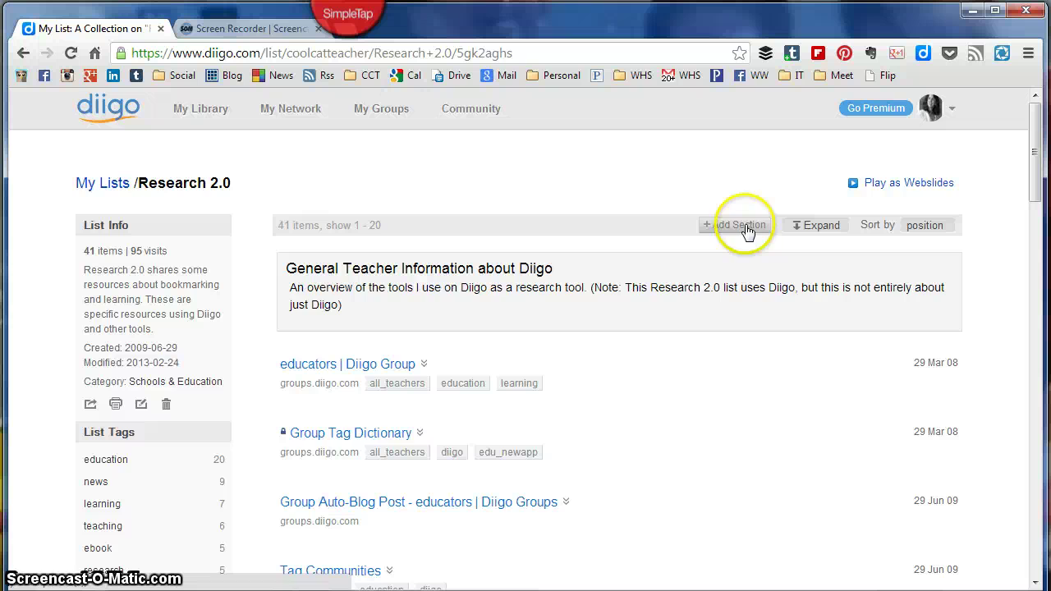
{"action": "scroll", "coordinate": [672, 443], "scroll_direction": "down", "scroll_amount": 2}
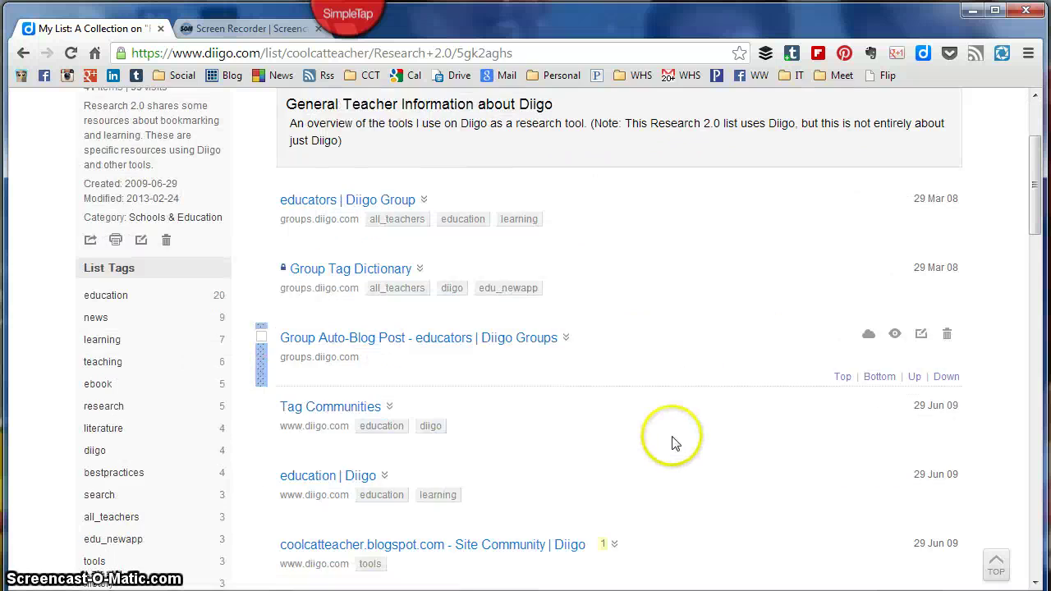
{"action": "scroll", "coordinate": [672, 443], "scroll_direction": "down", "scroll_amount": 7}
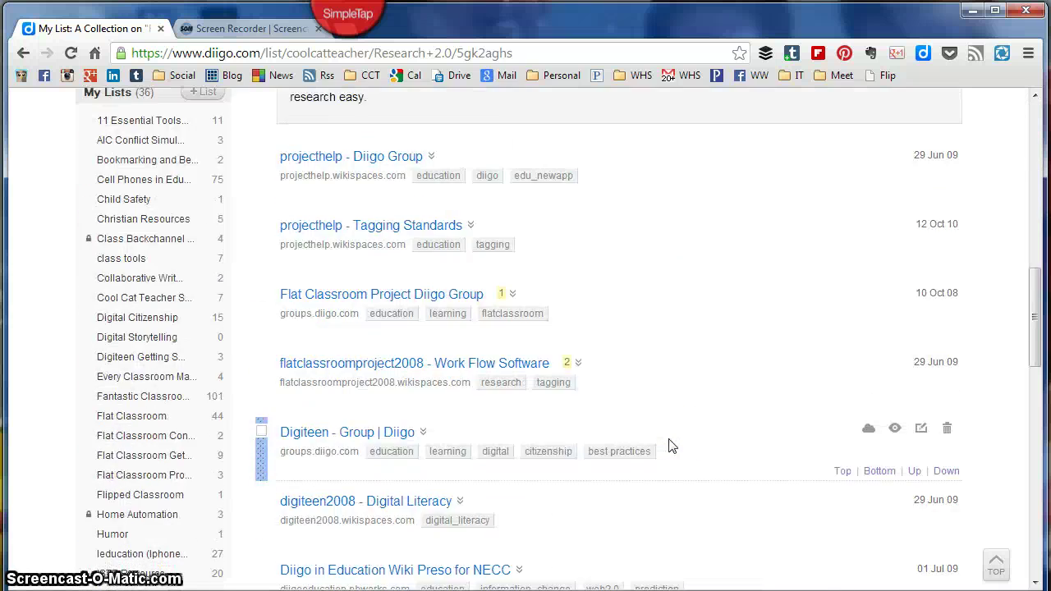
{"action": "scroll", "coordinate": [672, 445], "scroll_direction": "down", "scroll_amount": 7}
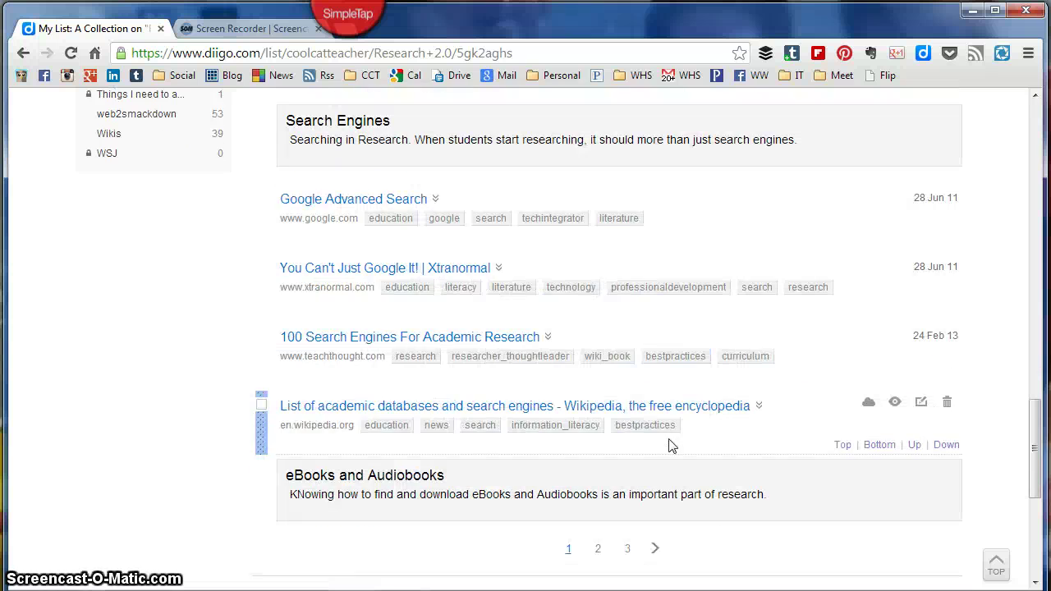
{"action": "scroll", "coordinate": [669, 441], "scroll_direction": "up", "scroll_amount": 16}
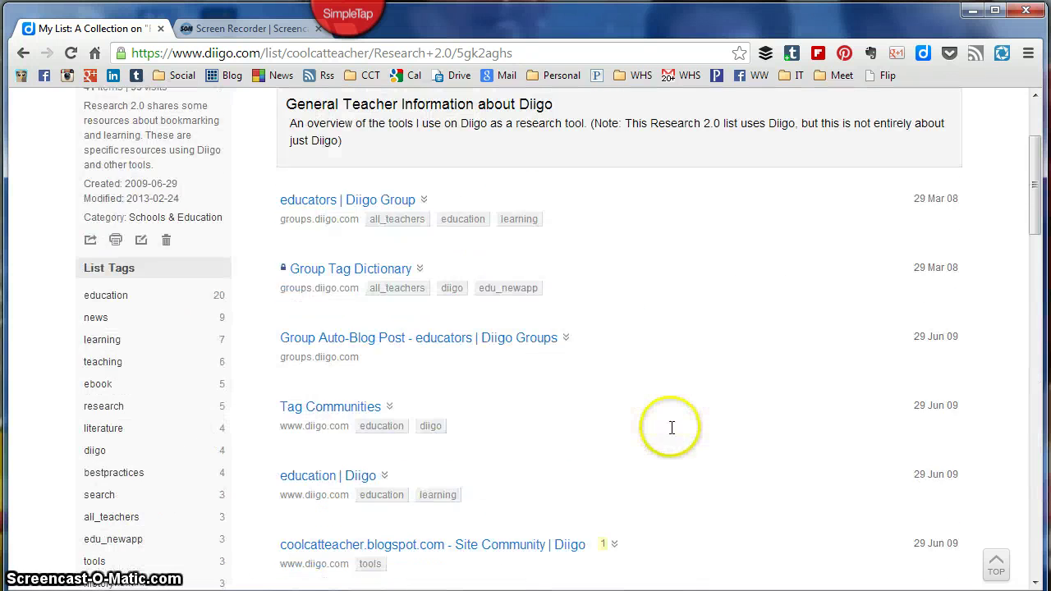
{"action": "left_click", "coordinate": [908, 182]}
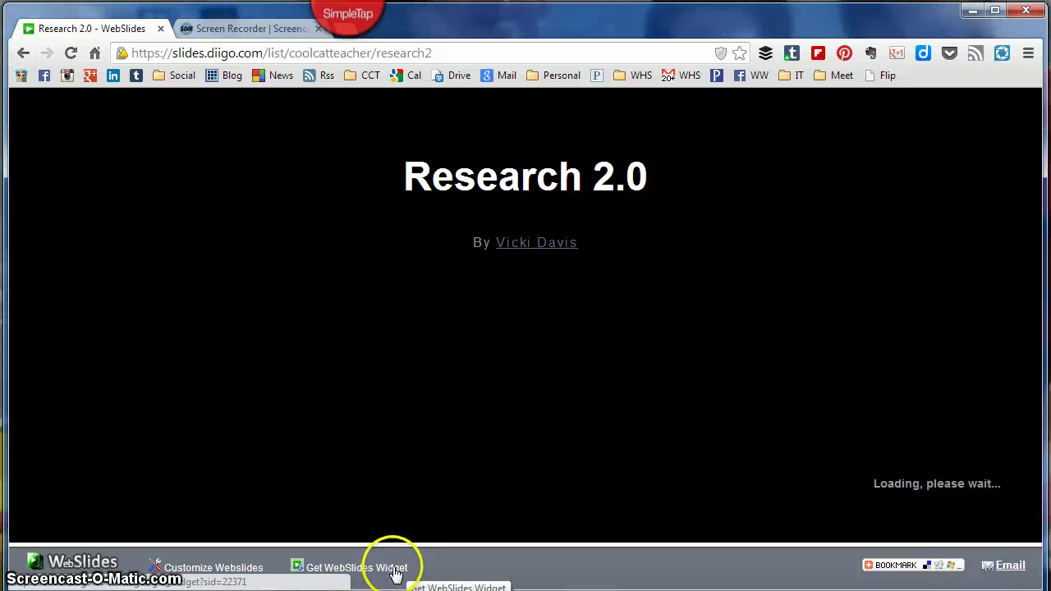
{"action": "left_click", "coordinate": [945, 464]}
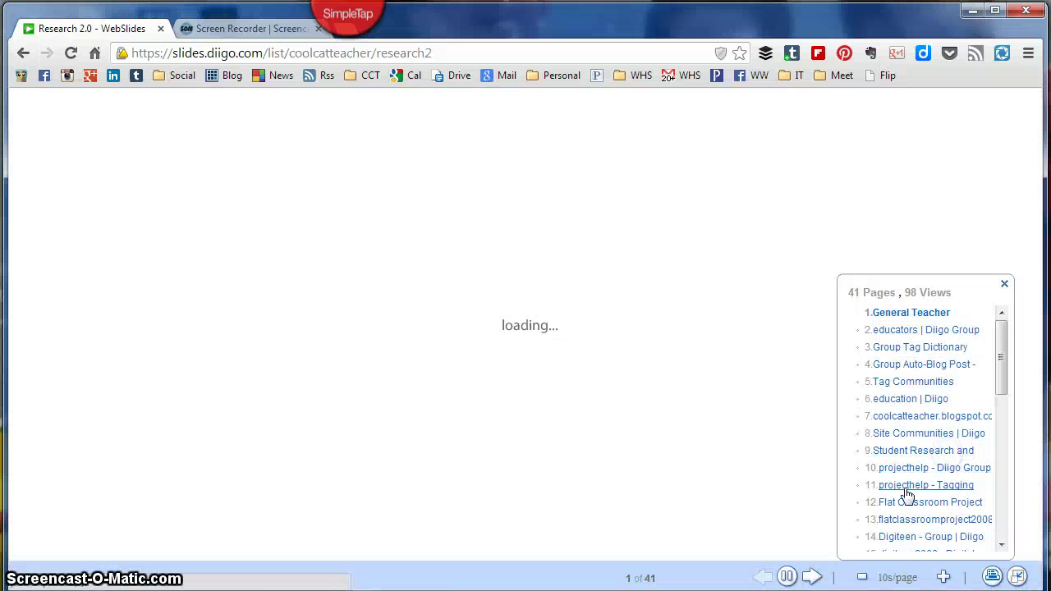
{"action": "left_click", "coordinate": [904, 331]}
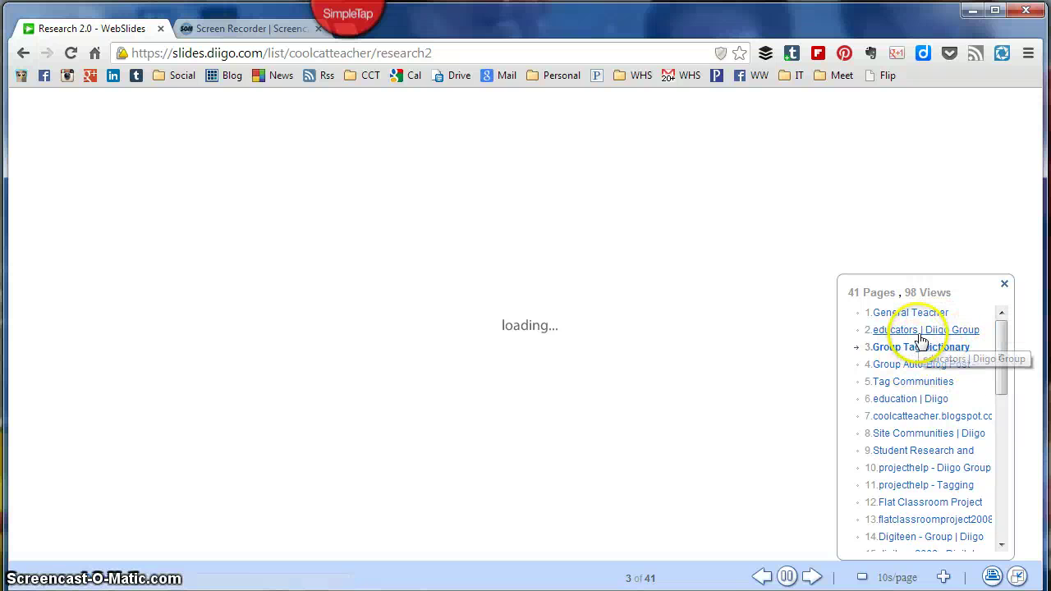
{"action": "left_click_drag", "start_coordinate": [1000, 375], "coordinate": [990, 554]}
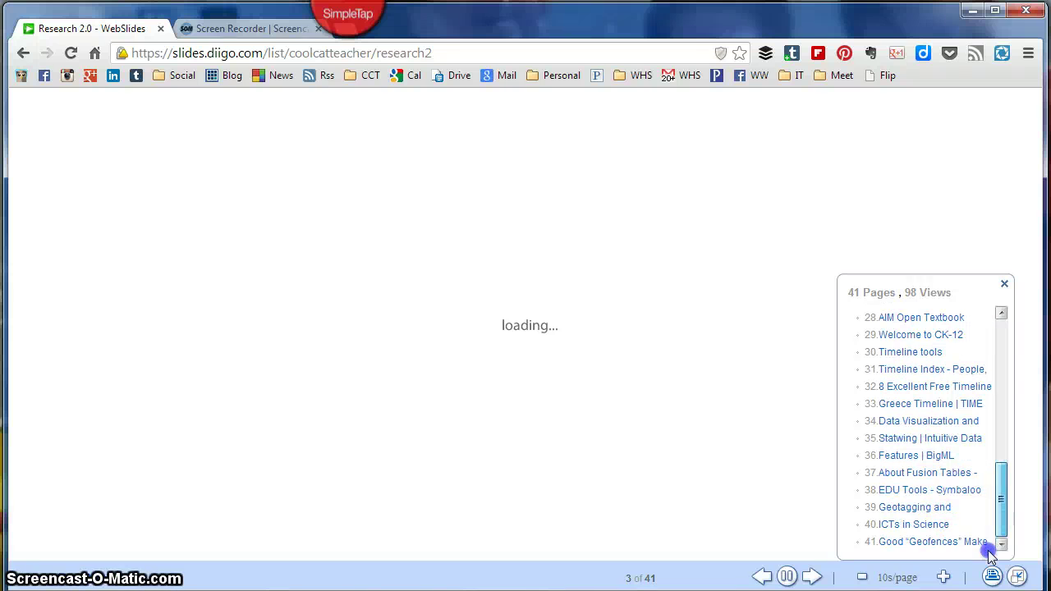
{"action": "left_click", "coordinate": [927, 490]}
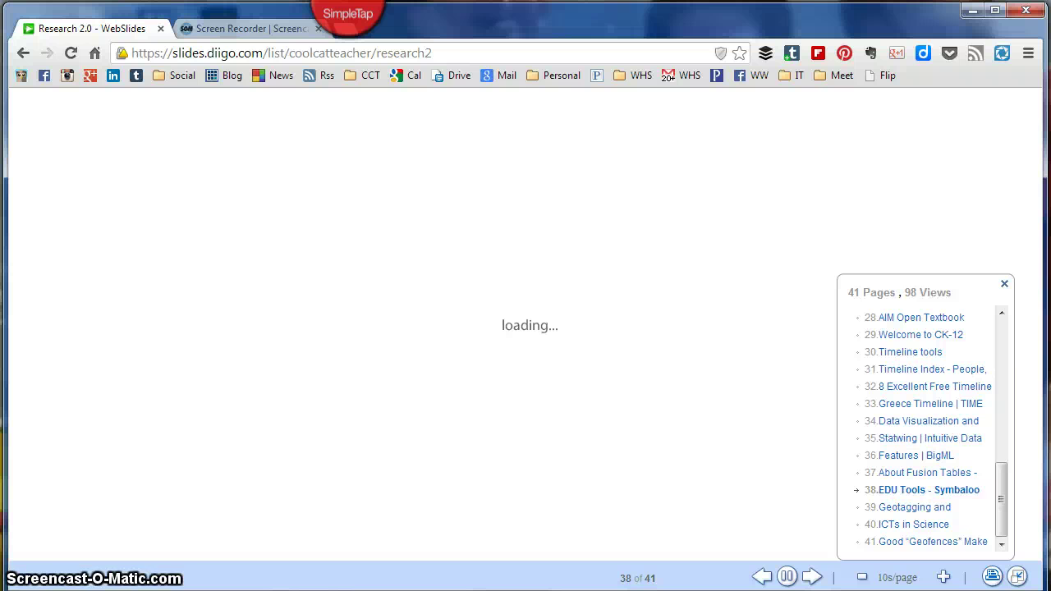
{"action": "key", "text": "alt+Left"}
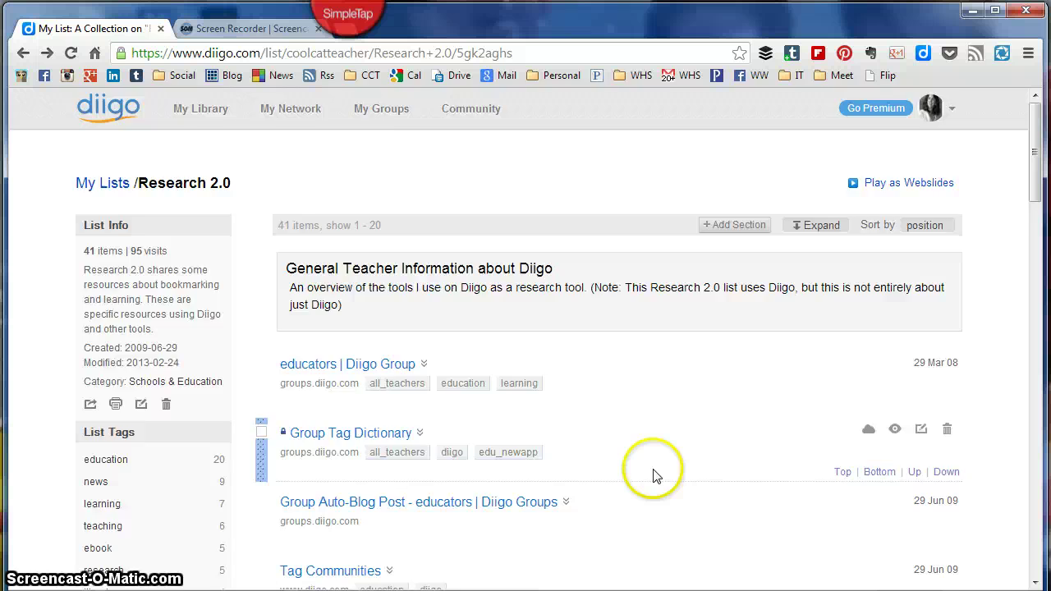
{"action": "scroll", "coordinate": [654, 477], "scroll_direction": "down", "scroll_amount": 3}
{"action": "scroll", "coordinate": [671, 493], "scroll_direction": "down", "scroll_amount": 2}
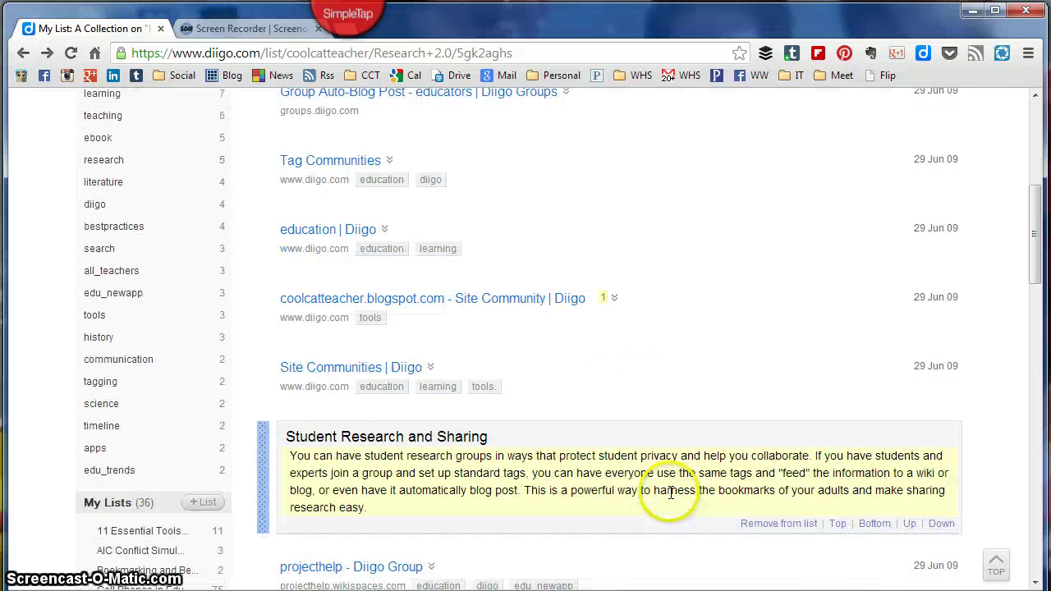
{"action": "scroll", "coordinate": [671, 493], "scroll_direction": "down", "scroll_amount": 2}
{"action": "scroll", "coordinate": [671, 497], "scroll_direction": "down", "scroll_amount": 3}
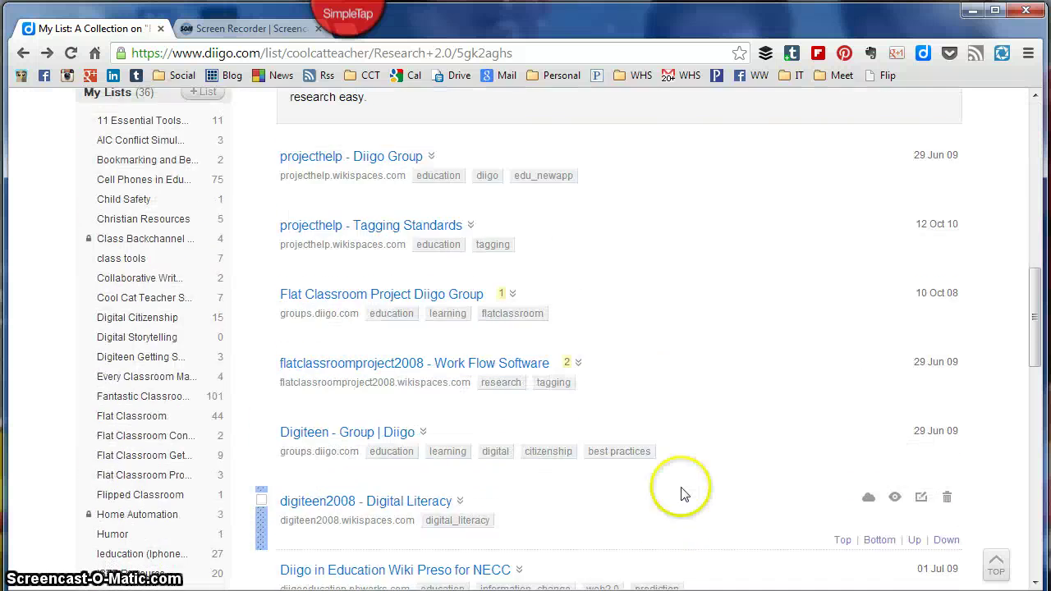
{"action": "scroll", "coordinate": [681, 493], "scroll_direction": "down", "scroll_amount": 2}
{"action": "scroll", "coordinate": [681, 492], "scroll_direction": "up", "scroll_amount": 1}
{"action": "scroll", "coordinate": [681, 493], "scroll_direction": "up", "scroll_amount": 12}
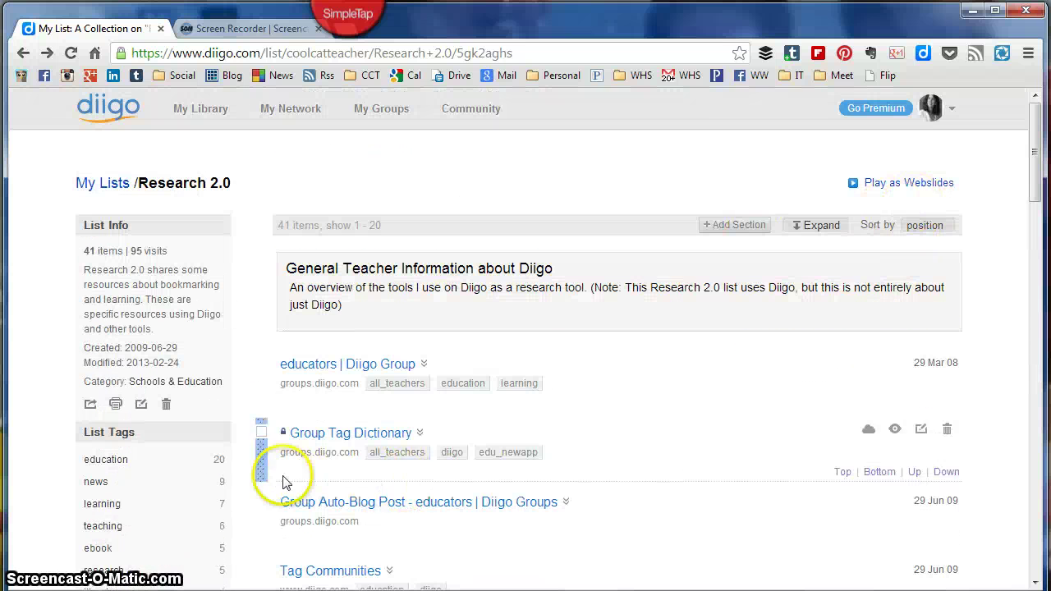
{"action": "scroll", "coordinate": [282, 481], "scroll_direction": "down", "scroll_amount": 1}
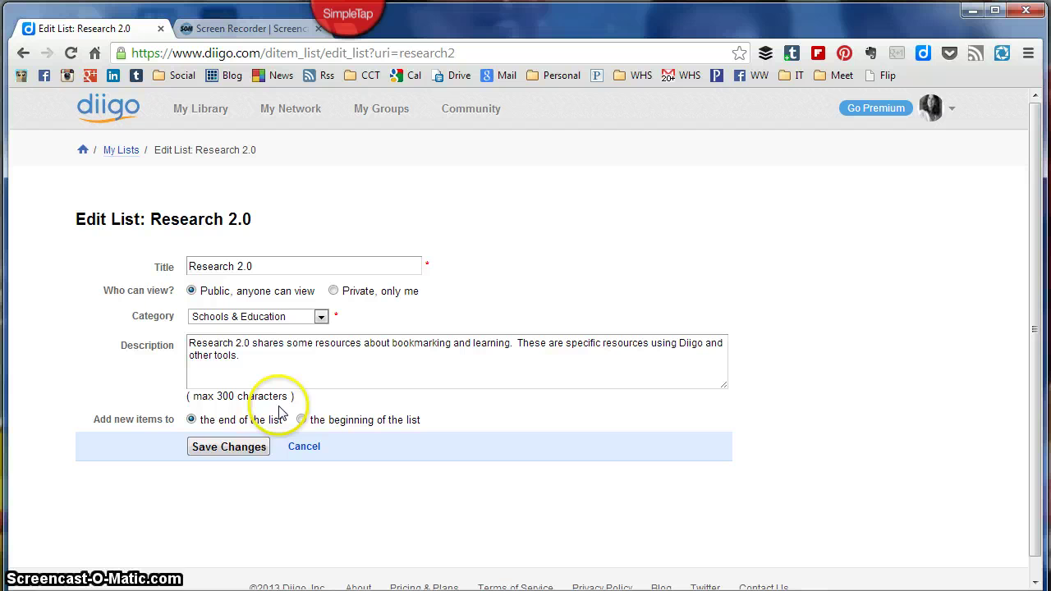
{"action": "left_click", "coordinate": [23, 53]}
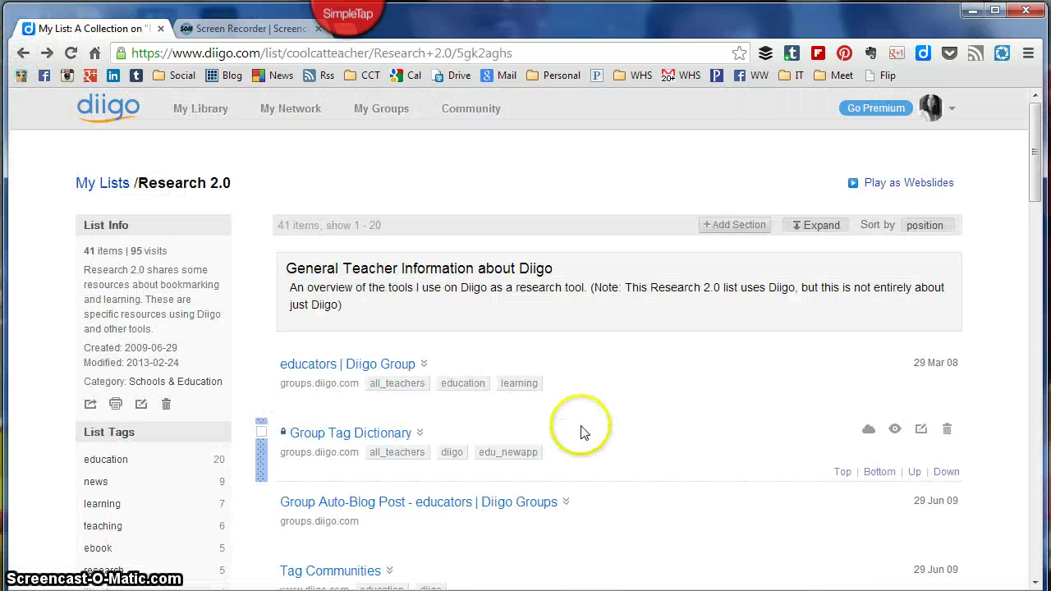
Step: Return to My Library, tick the Twitter Lingo bookmark, and open the top 300 tags cloud
{"action": "left_click", "coordinate": [111, 184]}
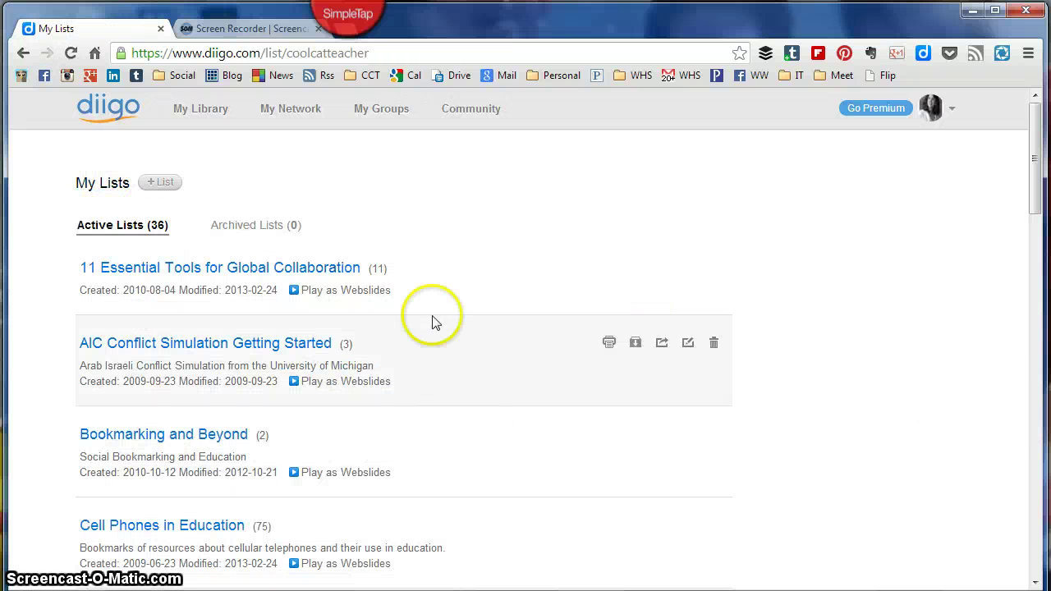
{"action": "left_click", "coordinate": [206, 110]}
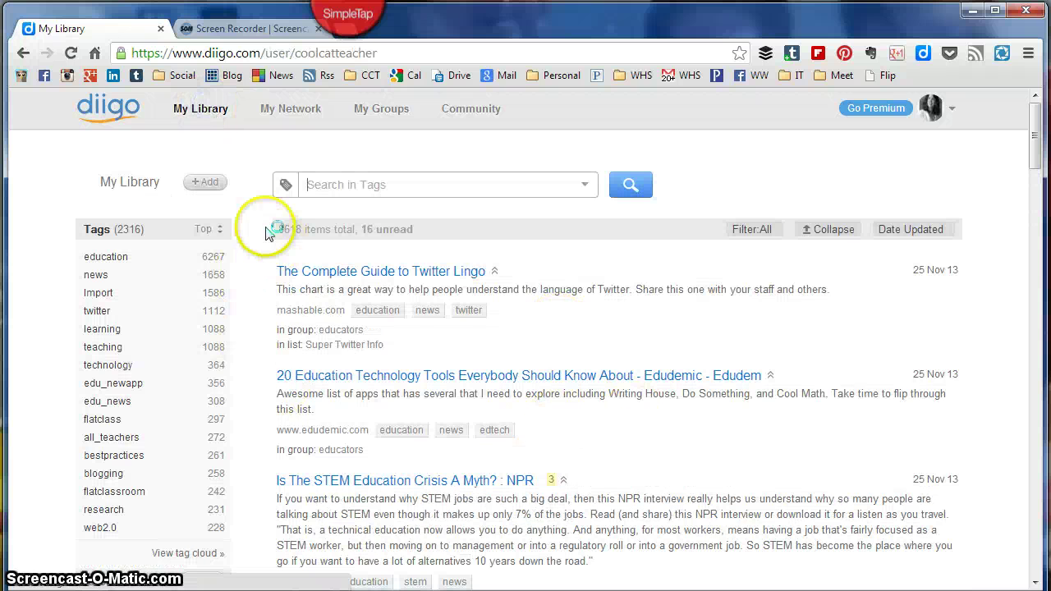
{"action": "left_click", "coordinate": [259, 274]}
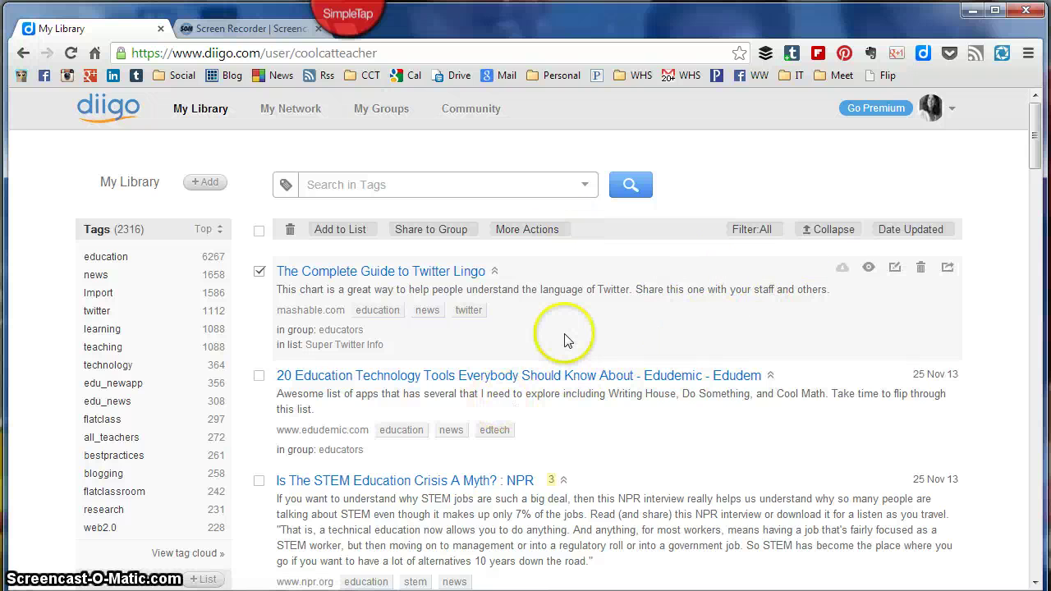
{"action": "left_click", "coordinate": [187, 554]}
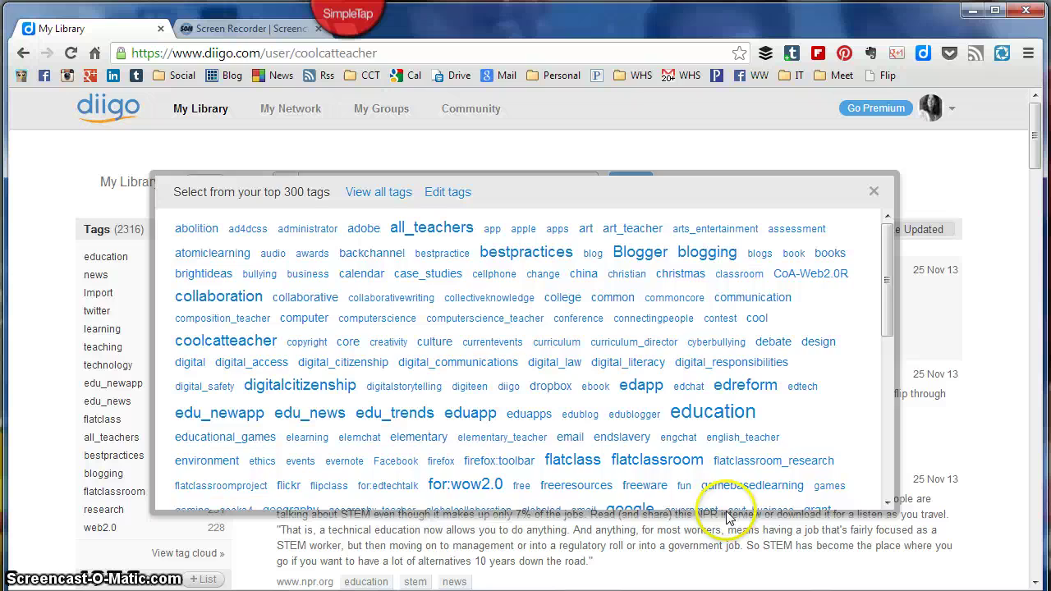
{"action": "left_click_drag", "start_coordinate": [891, 307], "coordinate": [891, 277]}
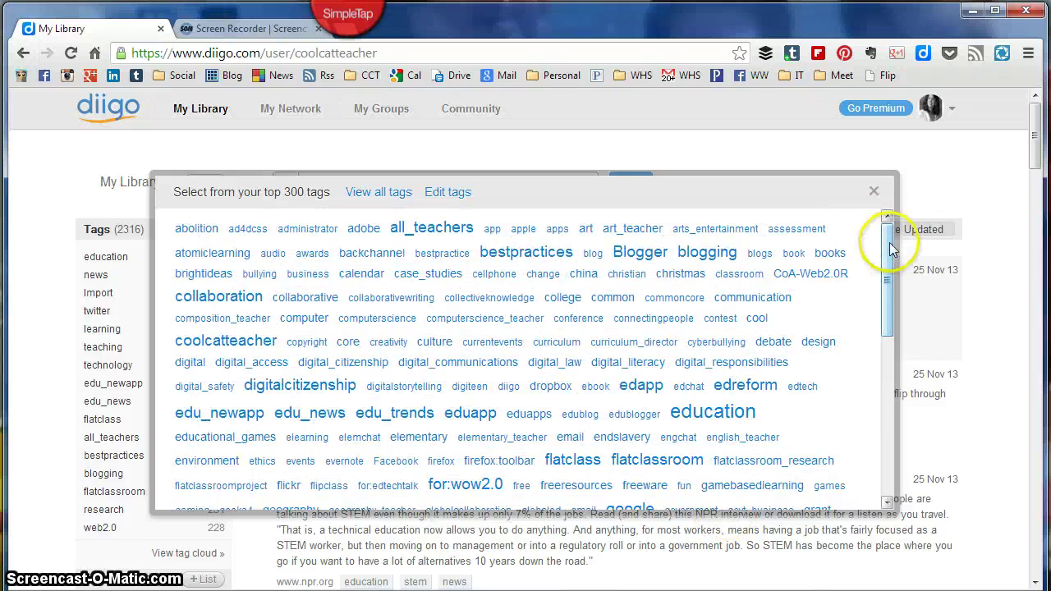